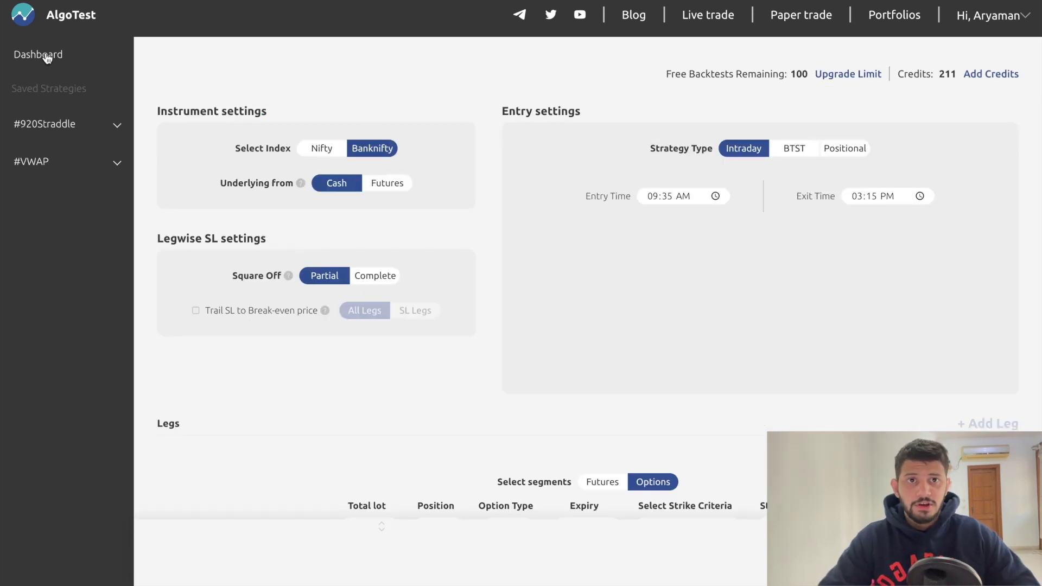
Step: Go to the dashboard and start a new strategy under the #920Straddle group
click(44, 53)
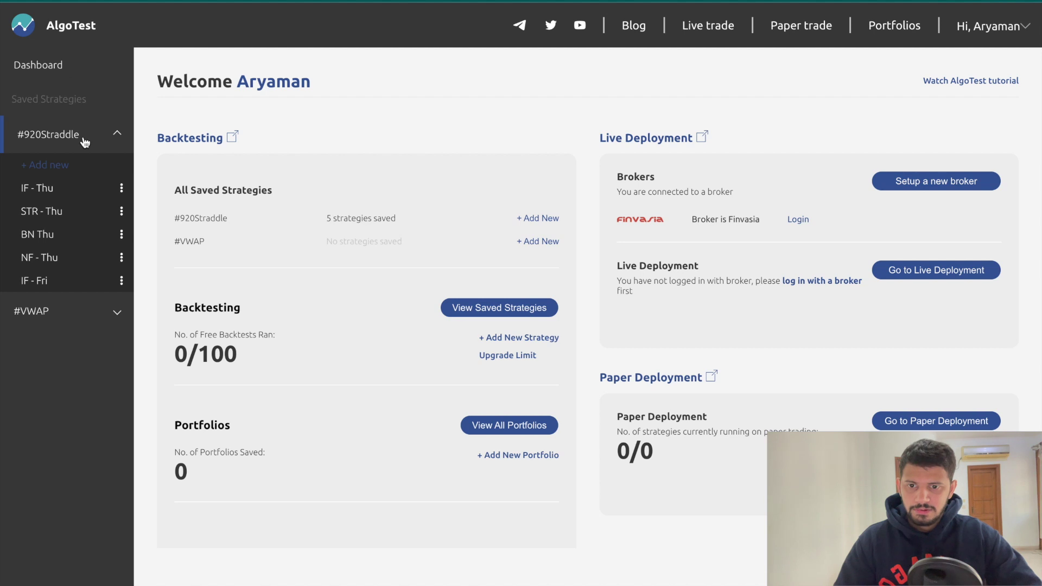
click(64, 164)
click(117, 133)
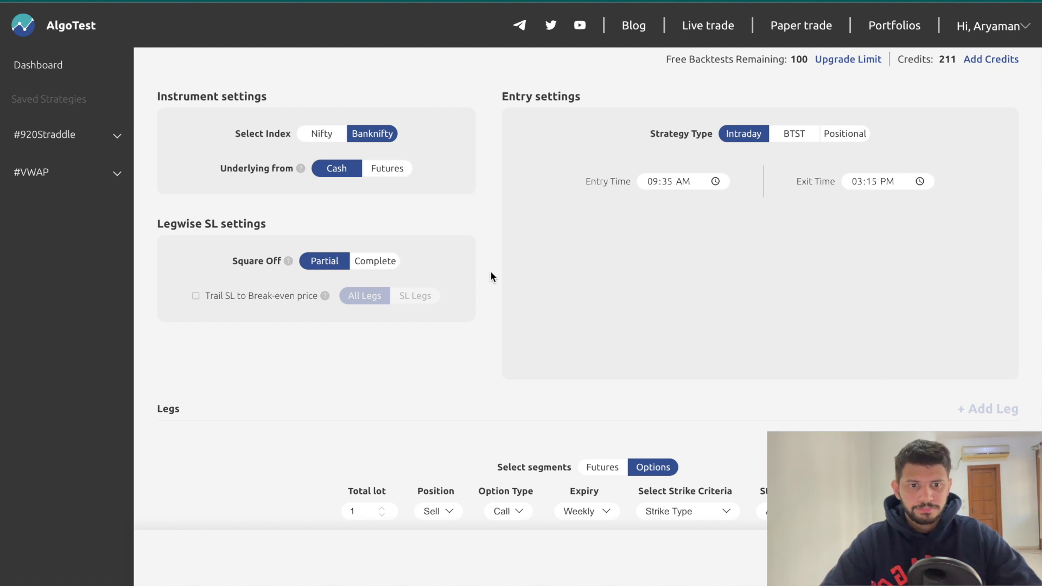
Step: Set the intraday strategy's entry time to 09:20 AM
scroll(490, 273, down, 1)
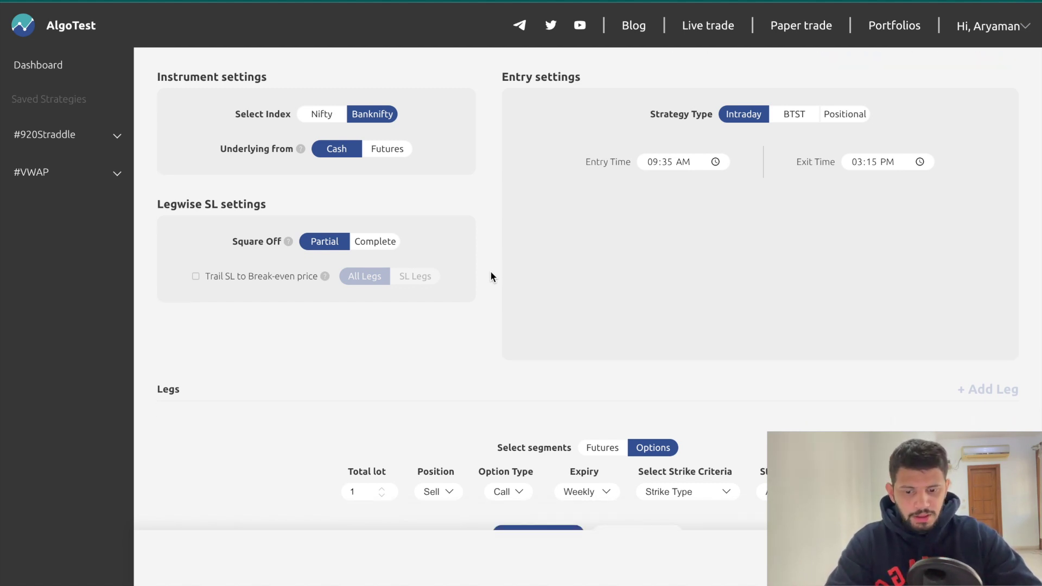
scroll(490, 275, down, 1)
click(669, 156)
text(20)
click(657, 236)
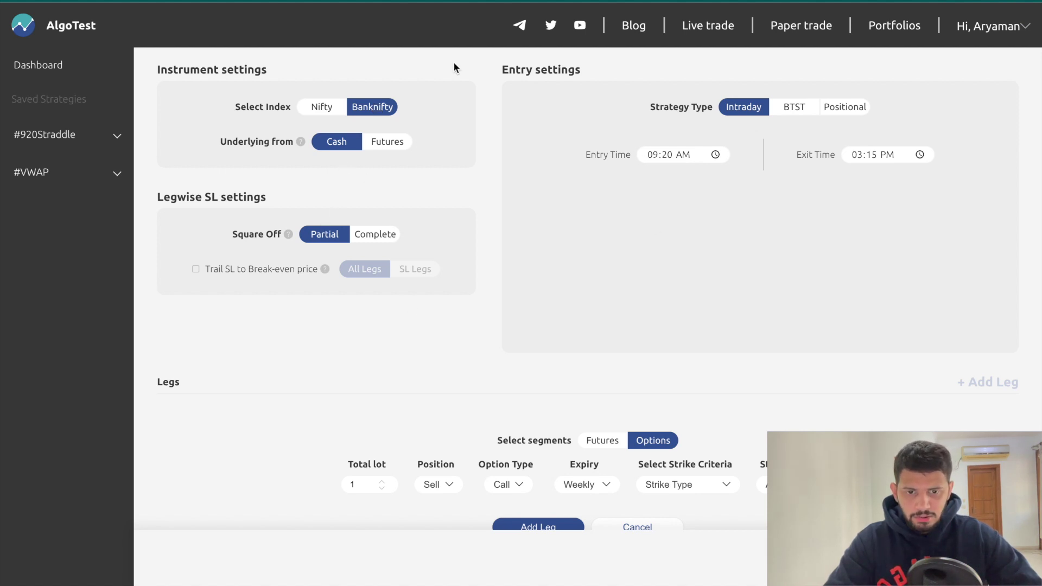
Step: Add an options leg that buys 1 lot of the weekly ATM call
scroll(643, 257, down, 5)
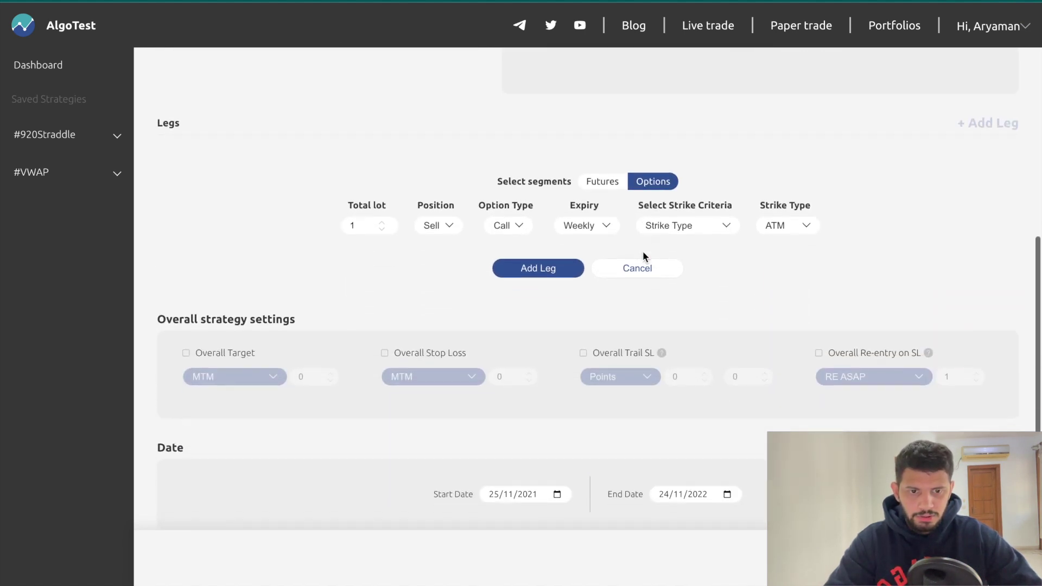
click(438, 199)
click(429, 181)
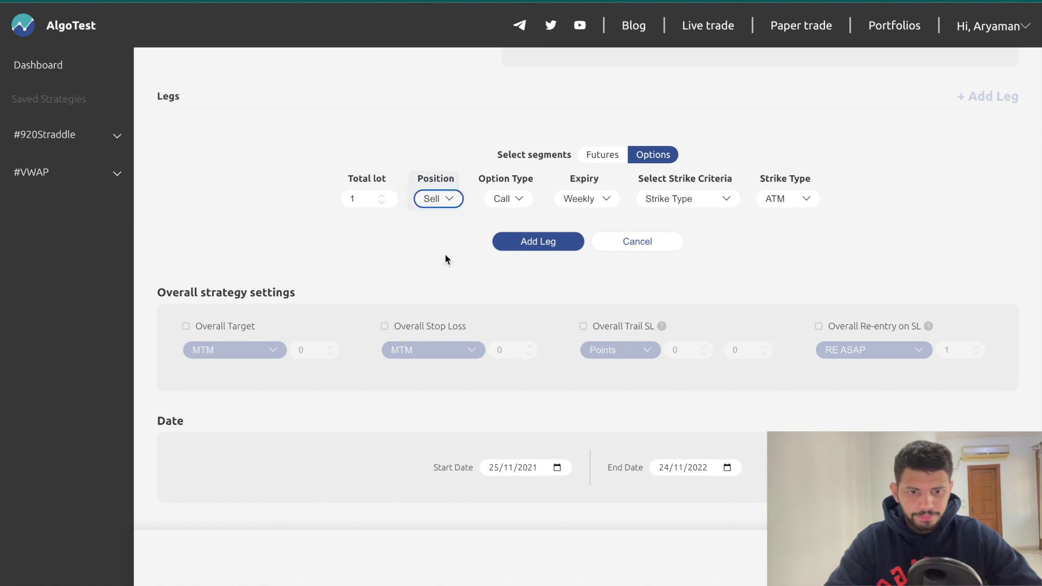
click(535, 242)
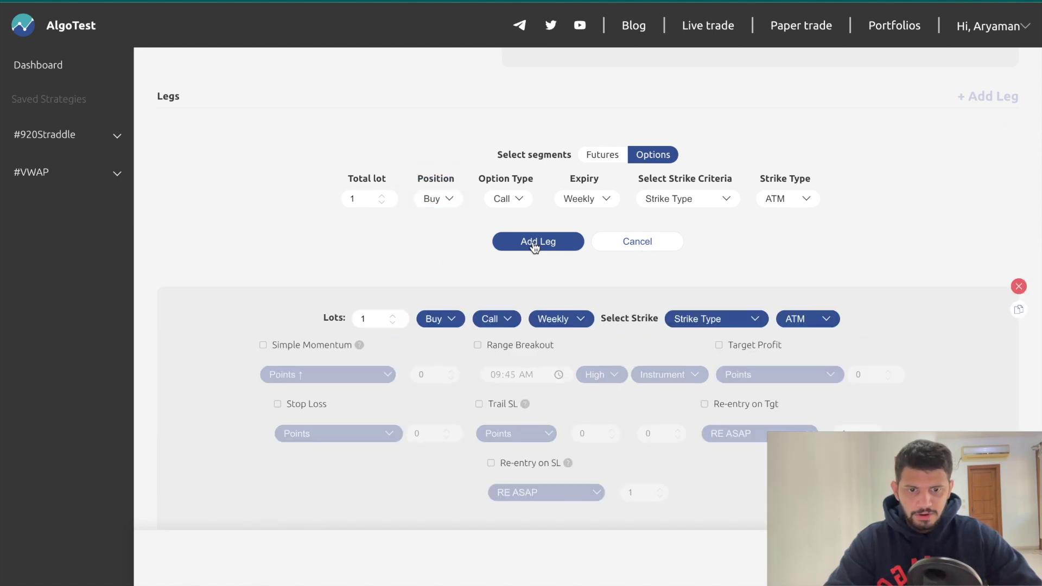
Step: Enable Range Breakout on the call leg, ending at 09:45 AM with entry on the High of the underlying
scroll(537, 337, down, 1)
scroll(536, 333, down, 1)
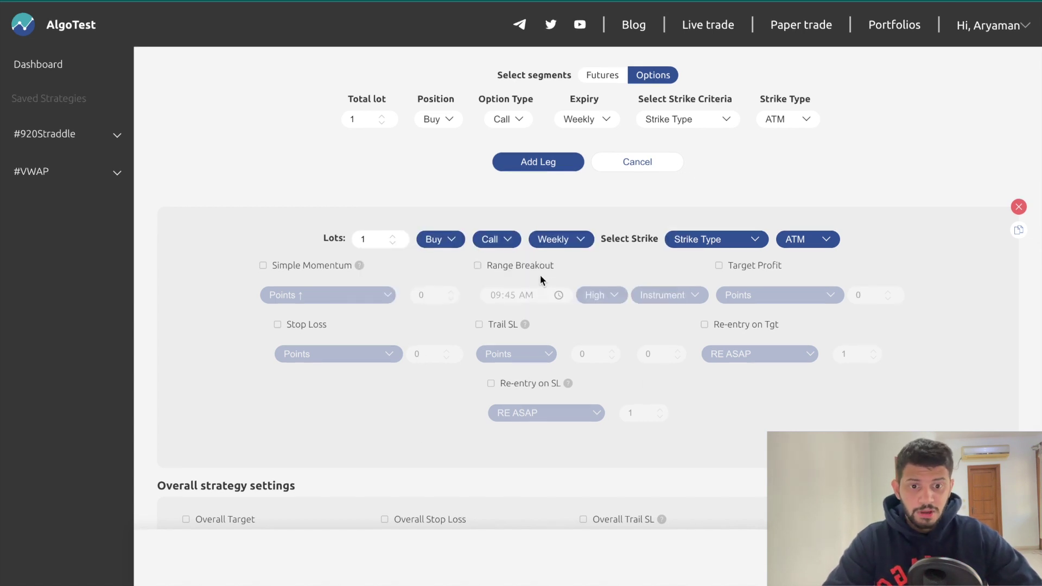
click(509, 267)
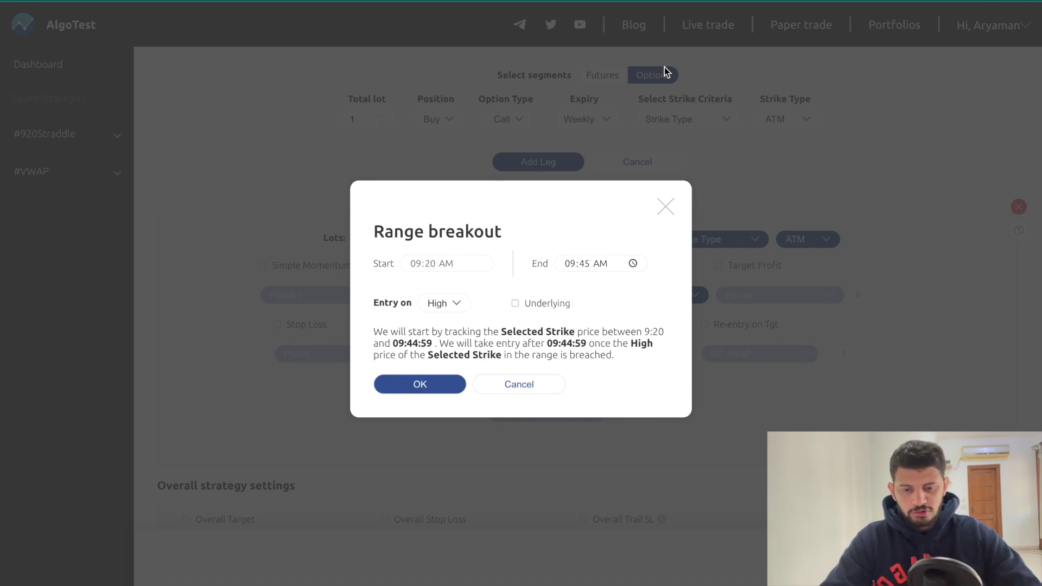
click(586, 264)
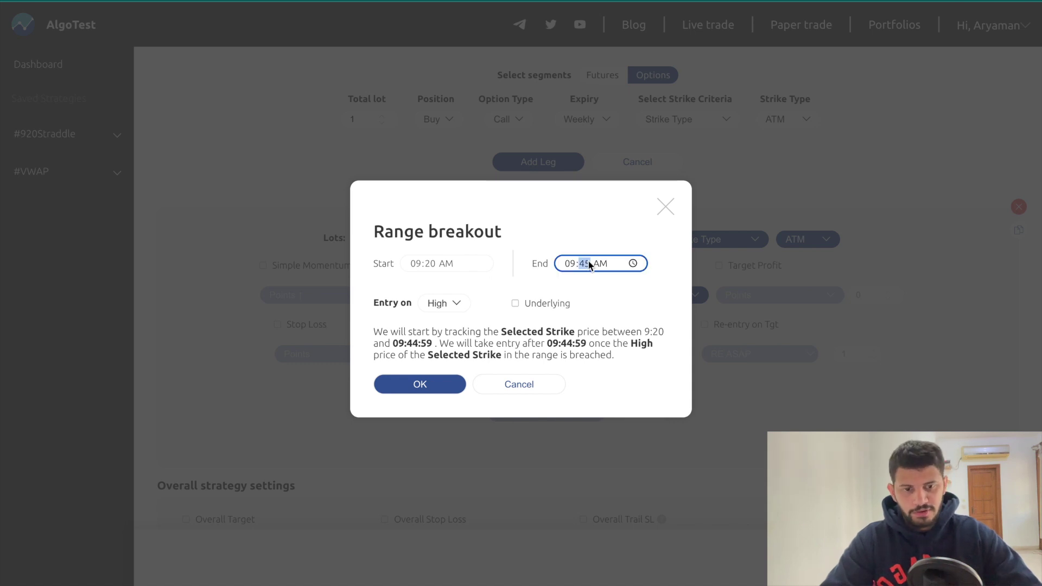
click(583, 289)
click(584, 266)
click(586, 298)
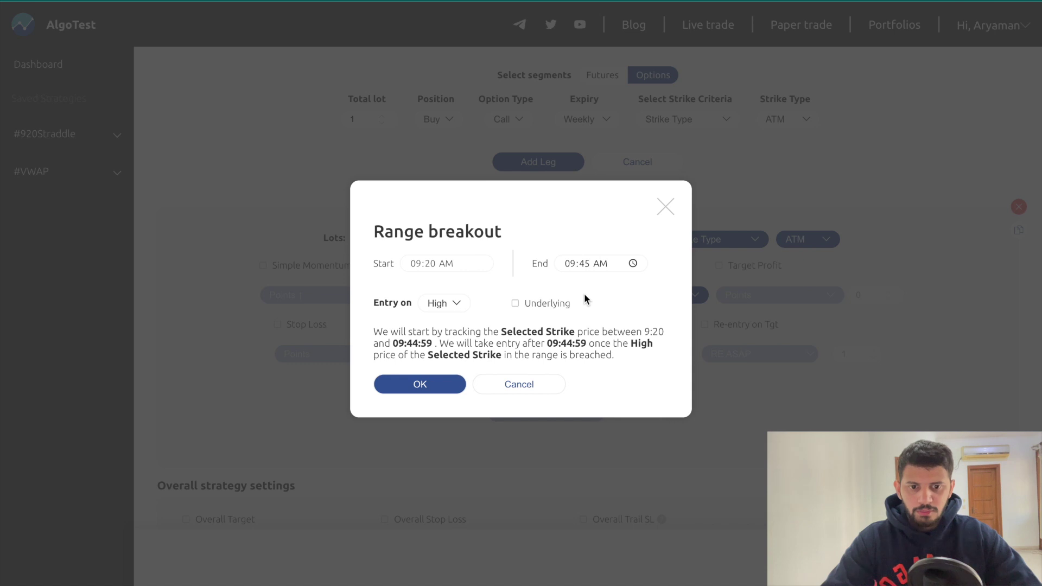
click(455, 305)
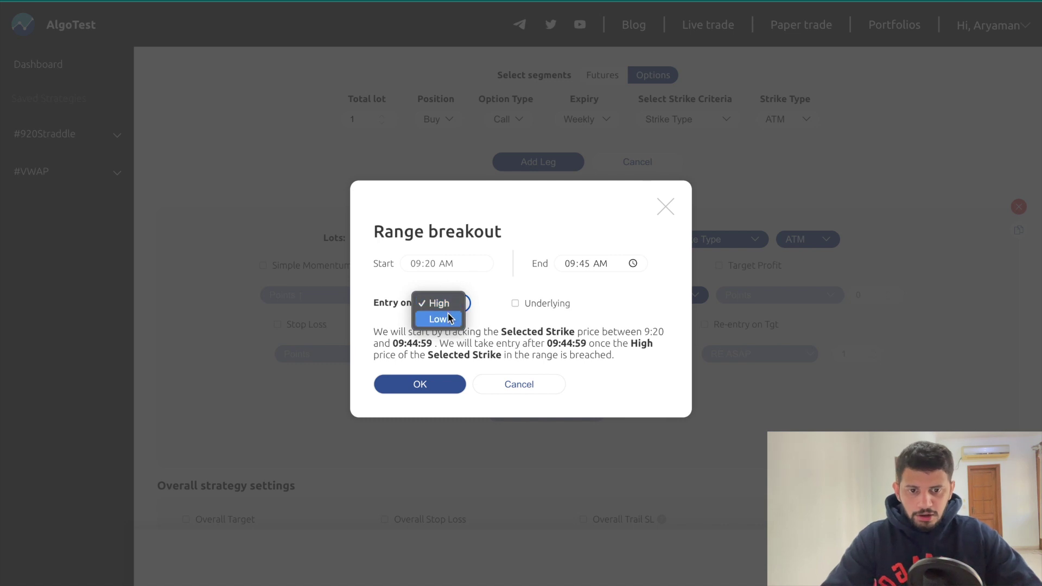
click(490, 318)
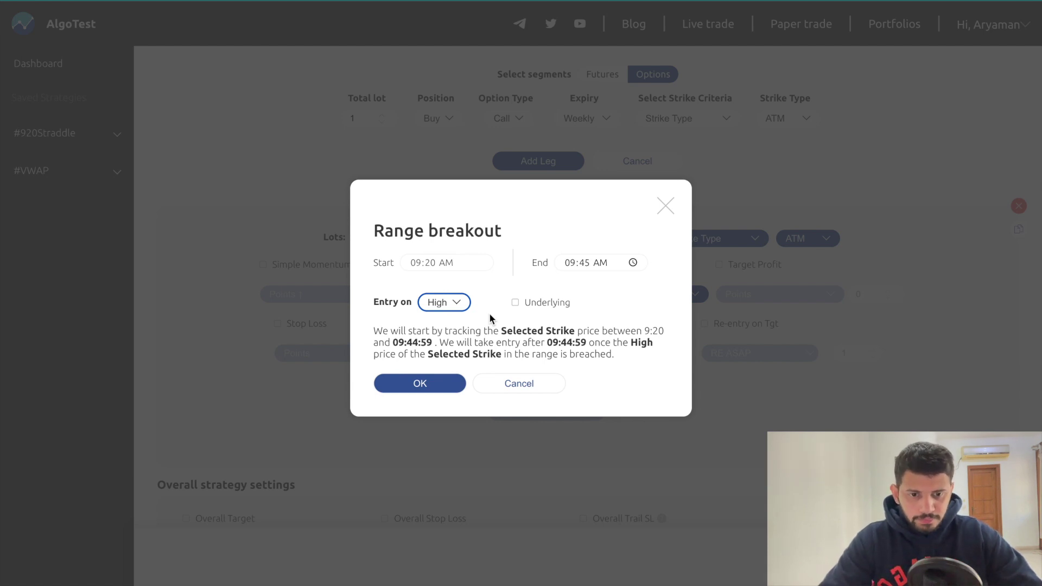
click(516, 303)
key(Return)
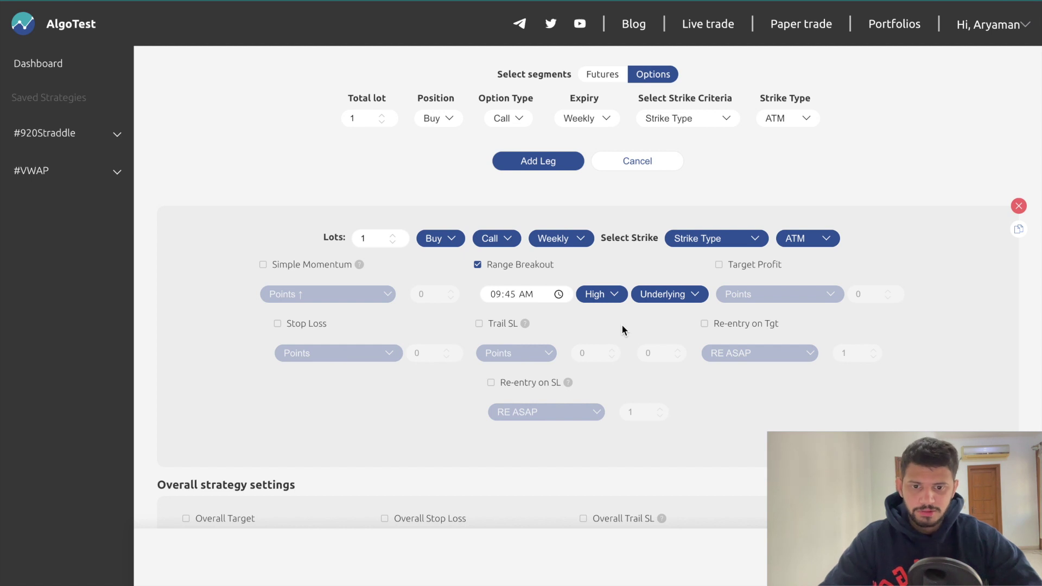
Step: Enable Stop Loss on the call leg and set its type to ORB Range
click(304, 324)
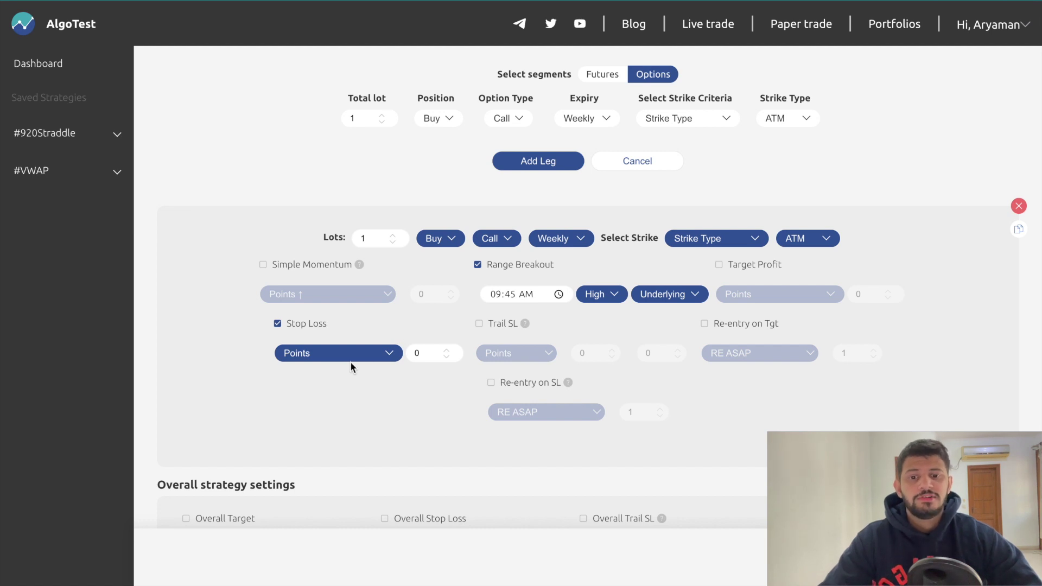
click(358, 349)
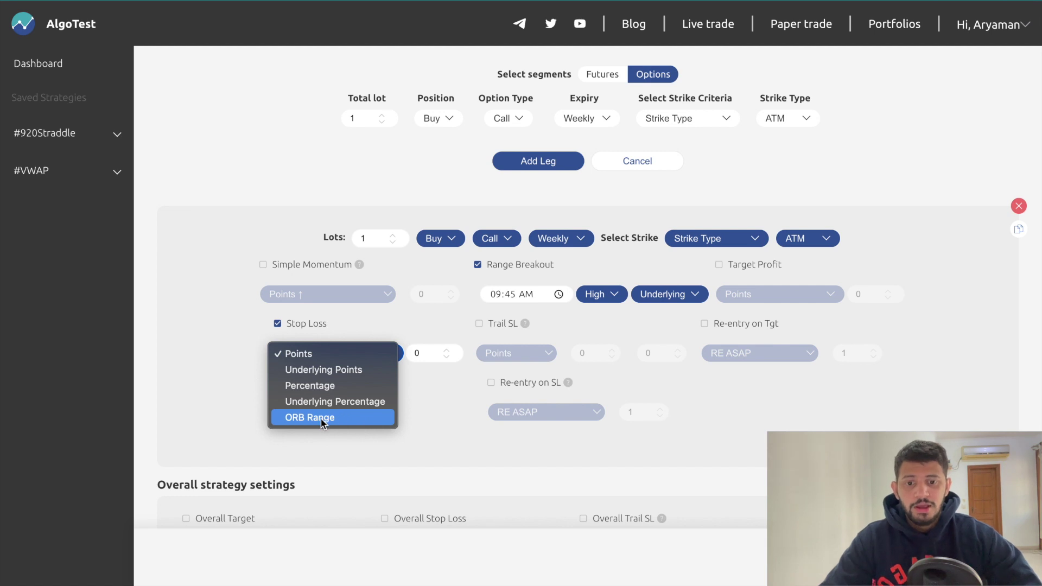
click(343, 419)
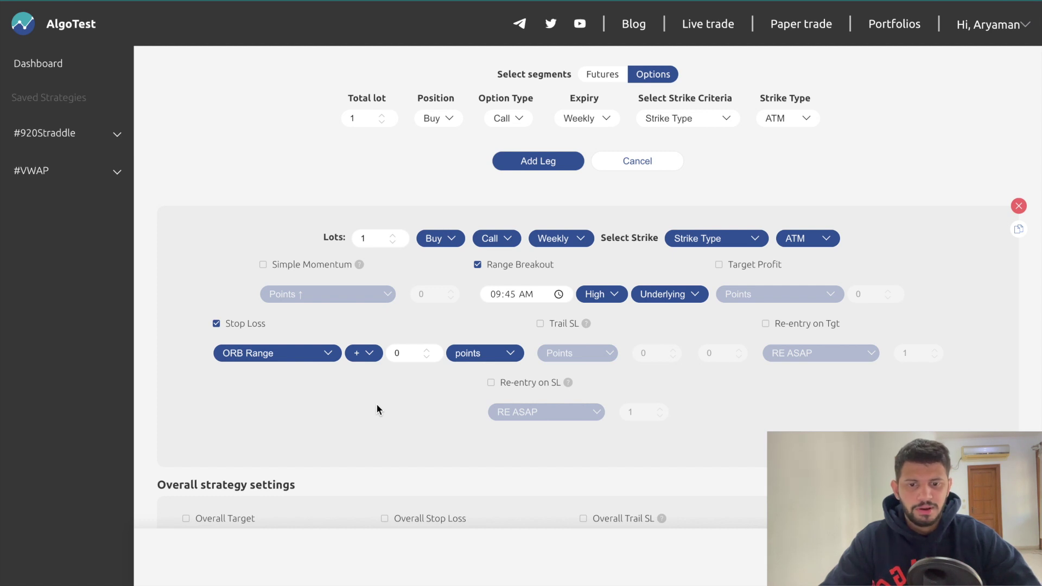
Step: Try the minus sign for the stop loss's ORB Range offset and switch it back to plus
click(369, 353)
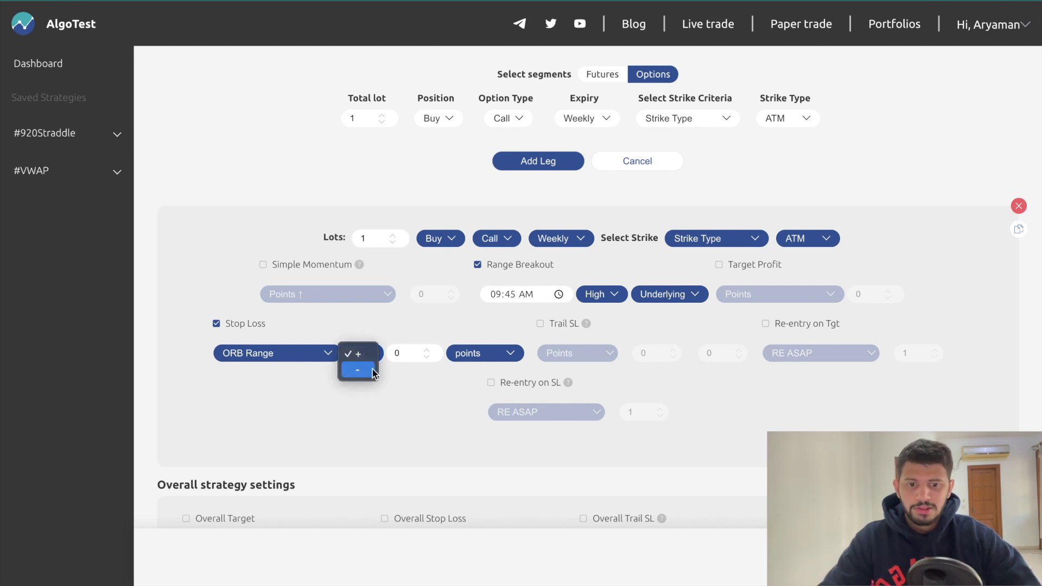
click(360, 368)
click(366, 355)
click(368, 343)
click(413, 352)
click(411, 383)
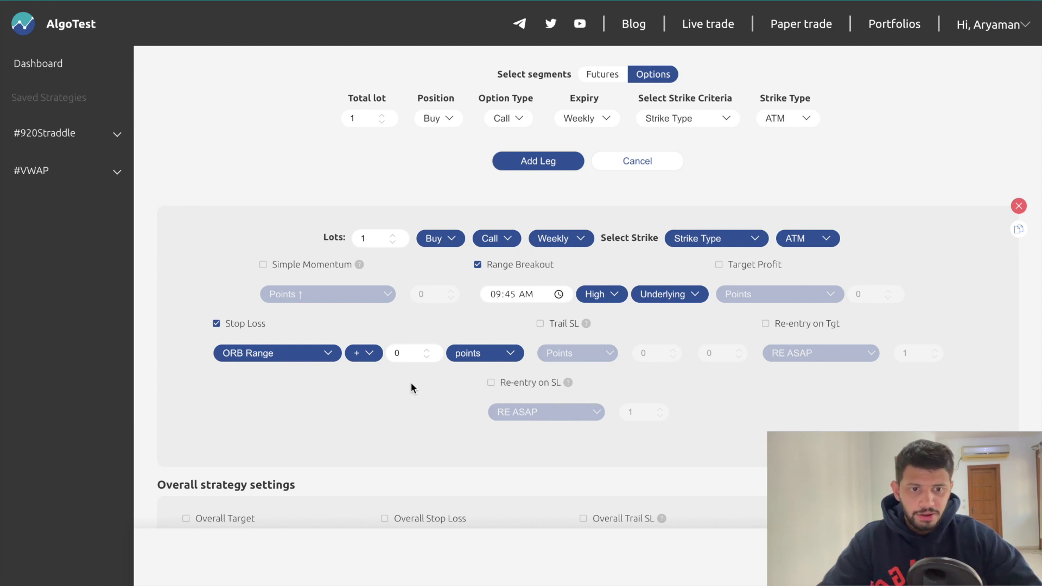
Step: Set the leg's ORB Range stop loss offset to 10 points
scroll(412, 382, up, 8)
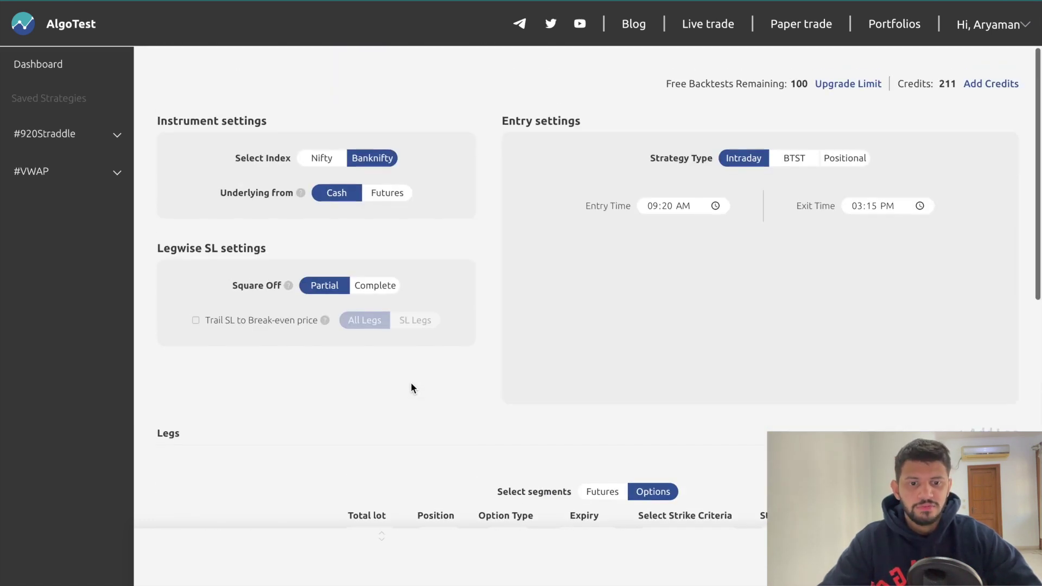
scroll(663, 212, down, 7)
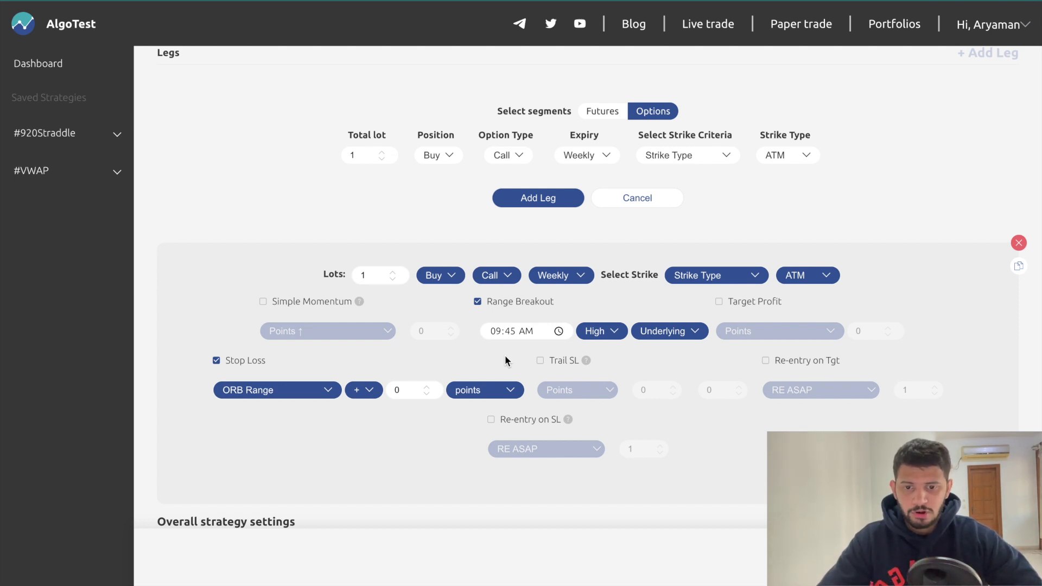
scroll(504, 355, down, 1)
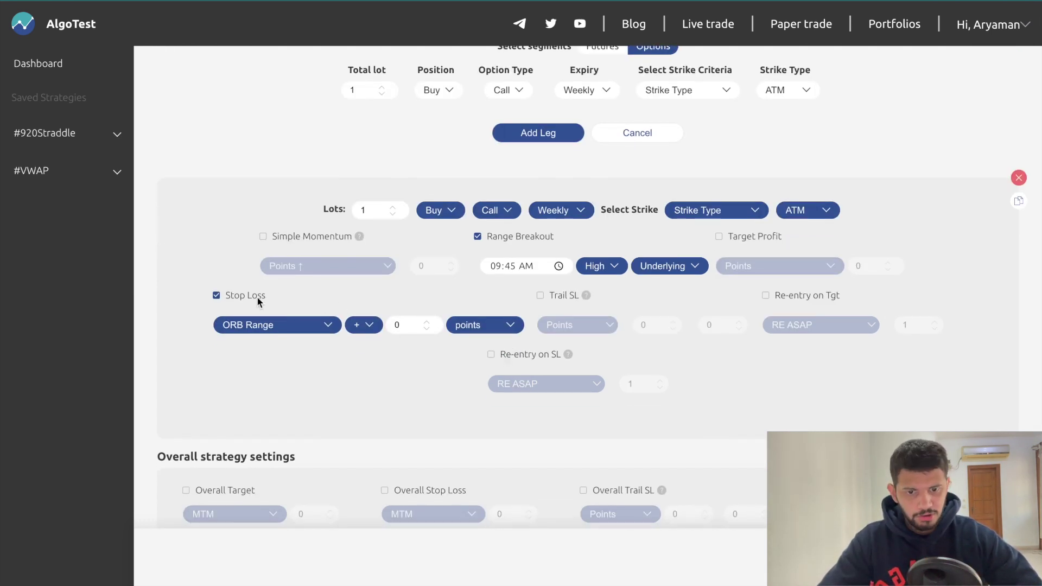
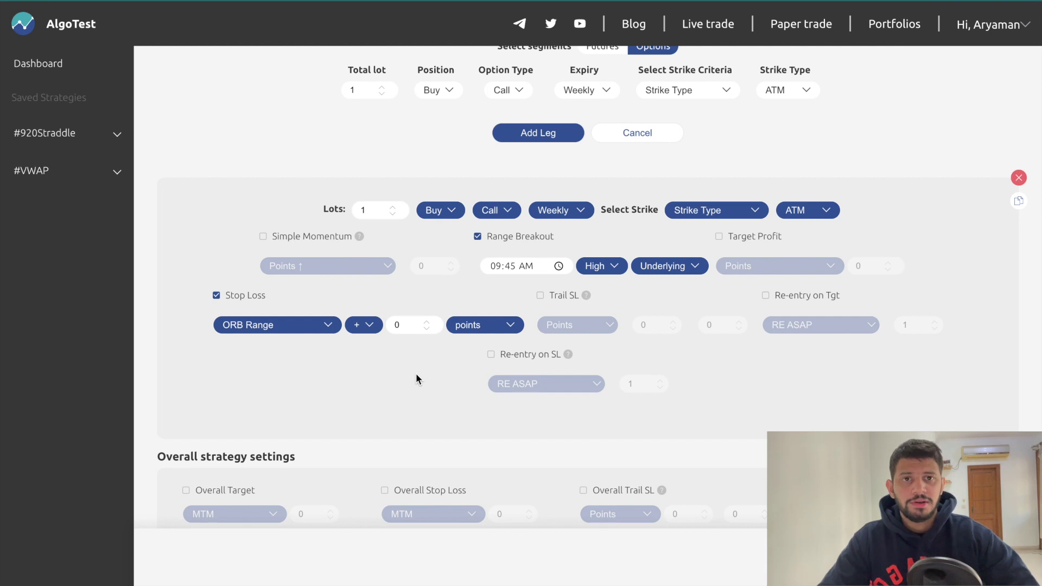
click(410, 328)
key(BackSpace)
text(10)
click(436, 409)
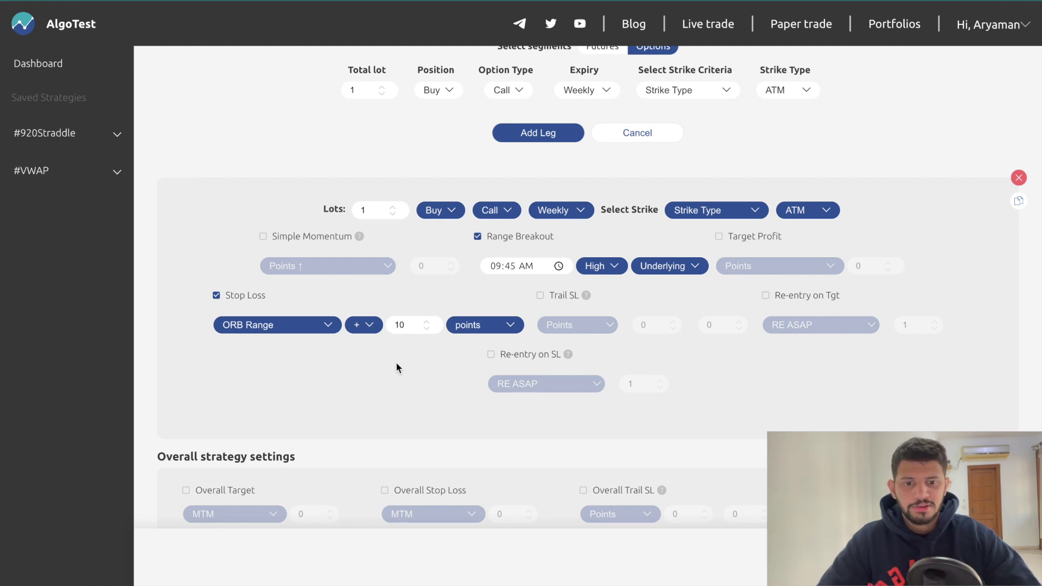
Step: Try a minus sign on the 10-point stop loss offset, return it to plus and disable Stop Loss
click(362, 325)
click(367, 340)
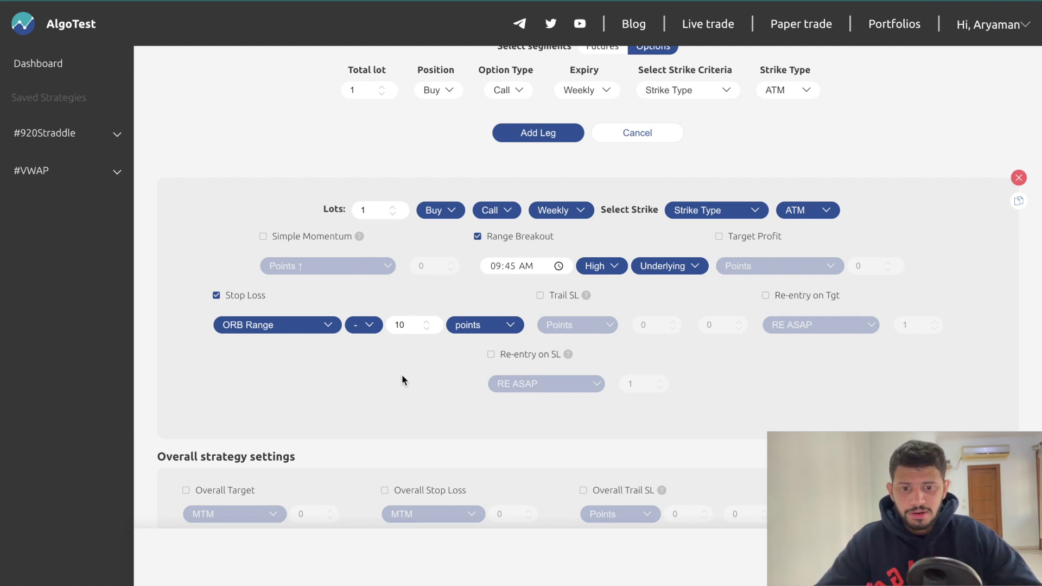
click(369, 325)
click(369, 325)
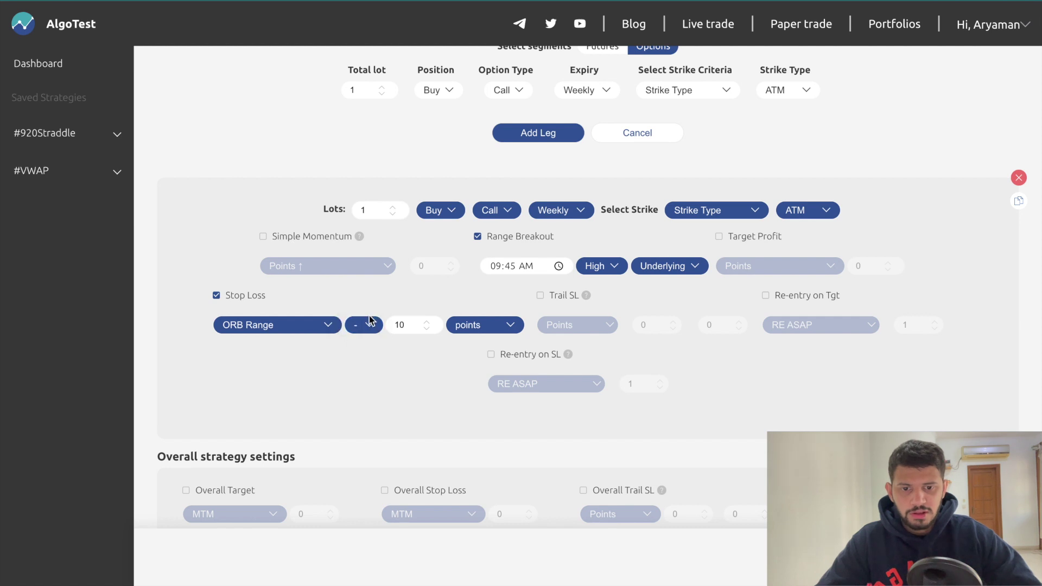
click(369, 324)
click(357, 305)
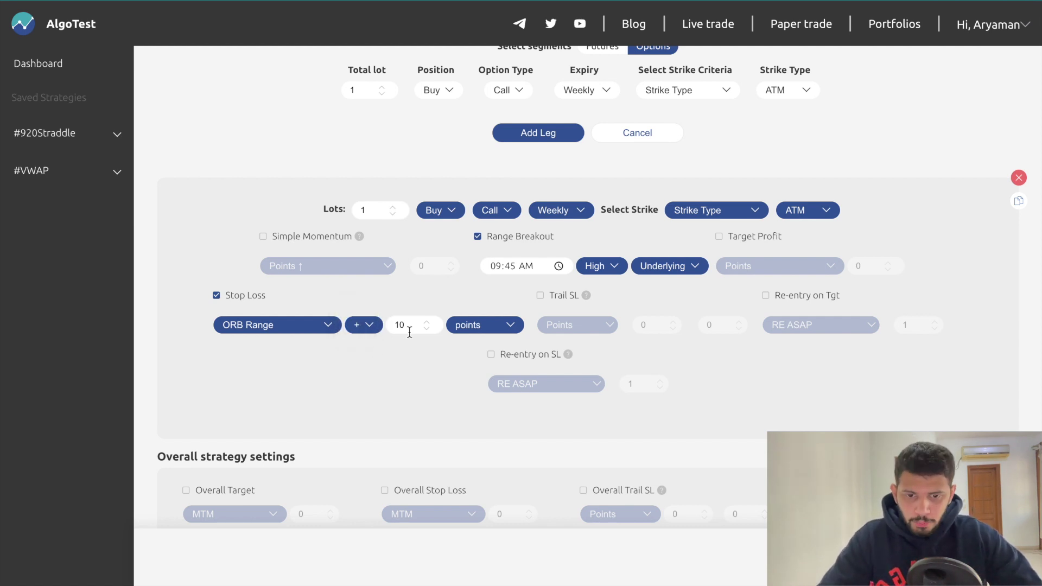
click(247, 300)
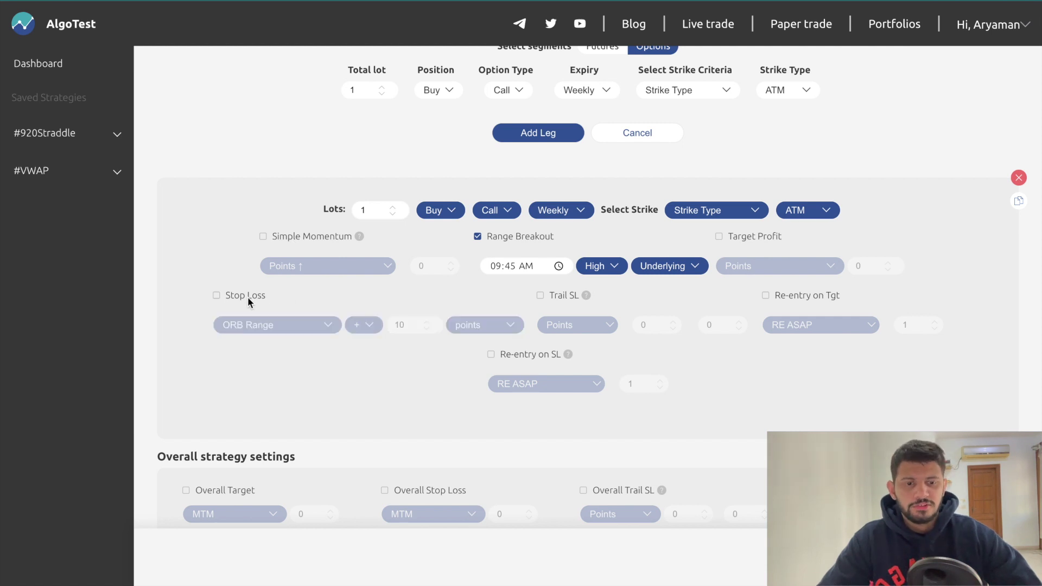
Step: Enable Target Profit on the call leg and set its type to ORB Range
click(750, 236)
click(745, 268)
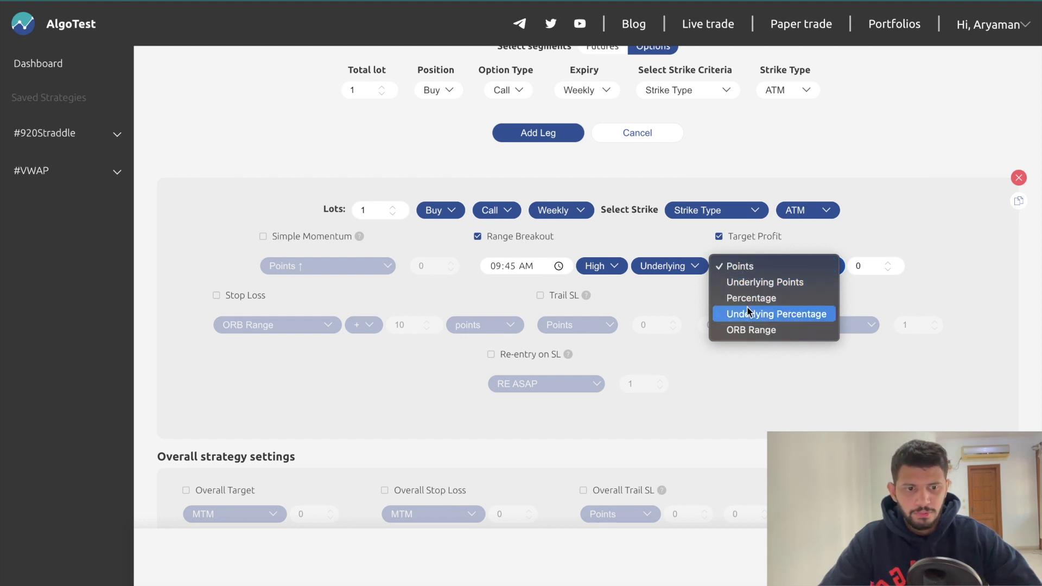
click(777, 334)
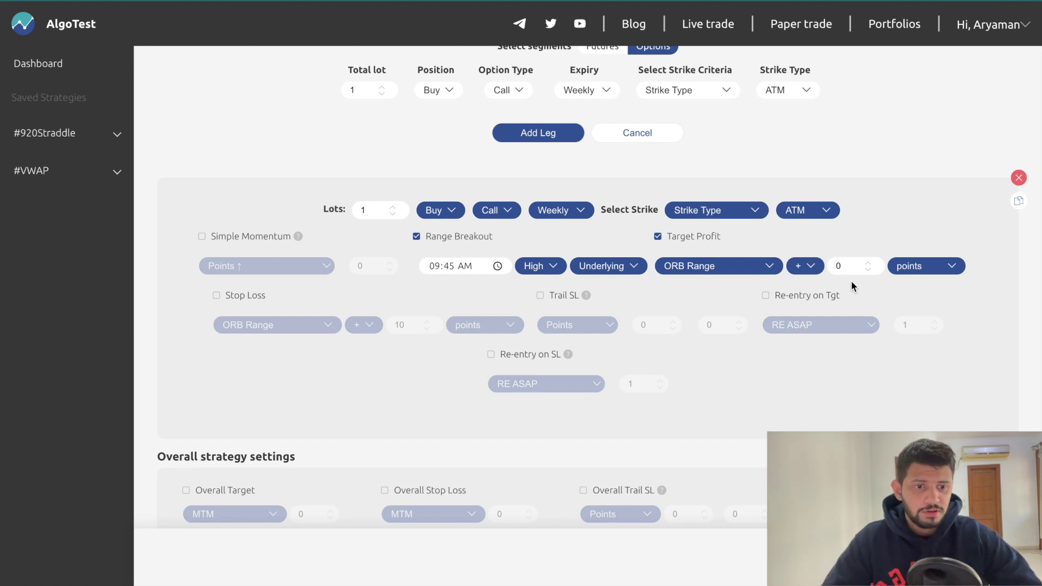
Step: Keep the plus sign for the target profit's ORB Range offset and set the offset to 50 points
click(821, 268)
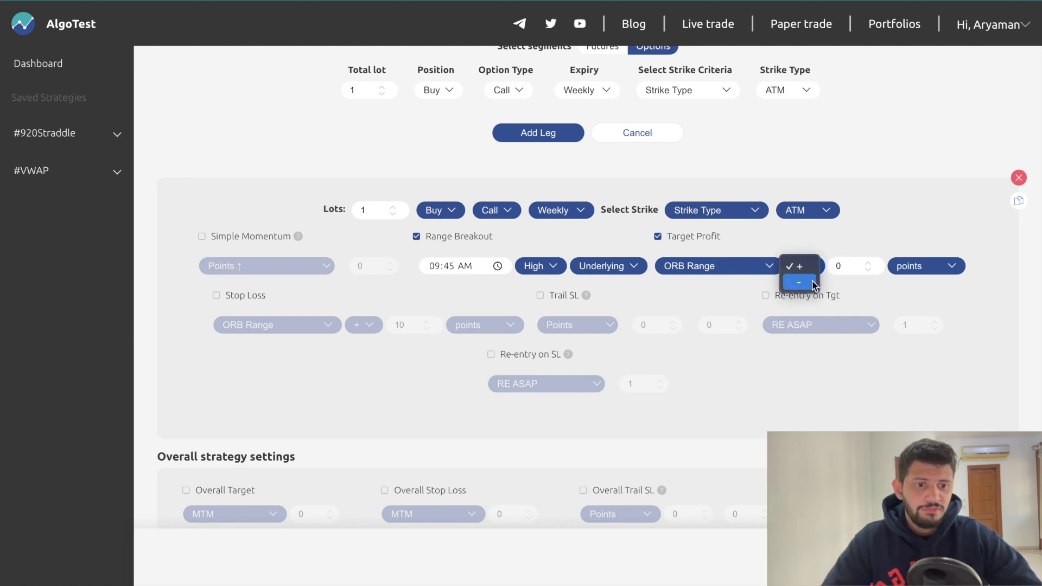
click(850, 266)
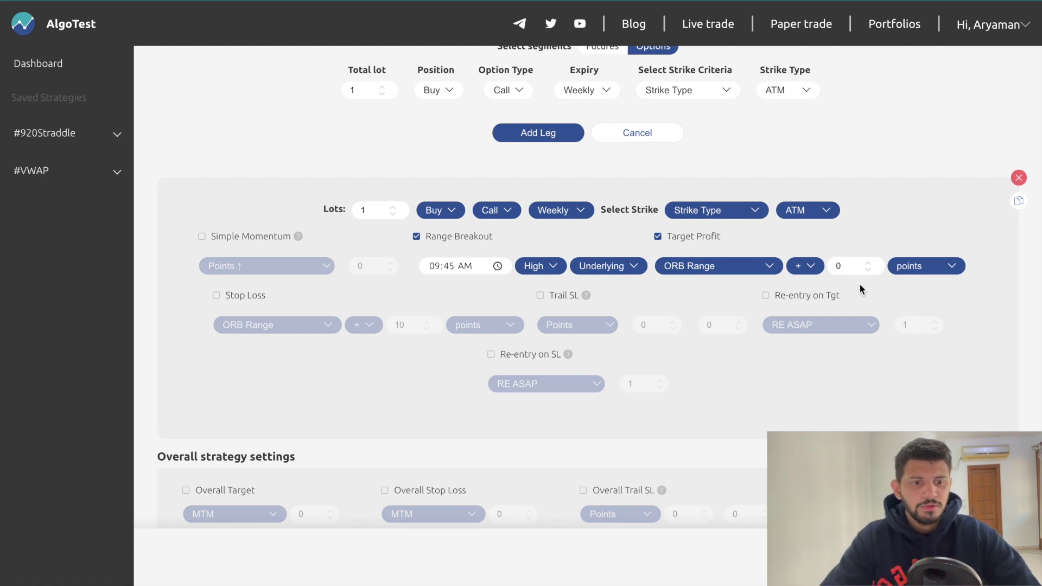
click(801, 267)
click(843, 261)
text(1)
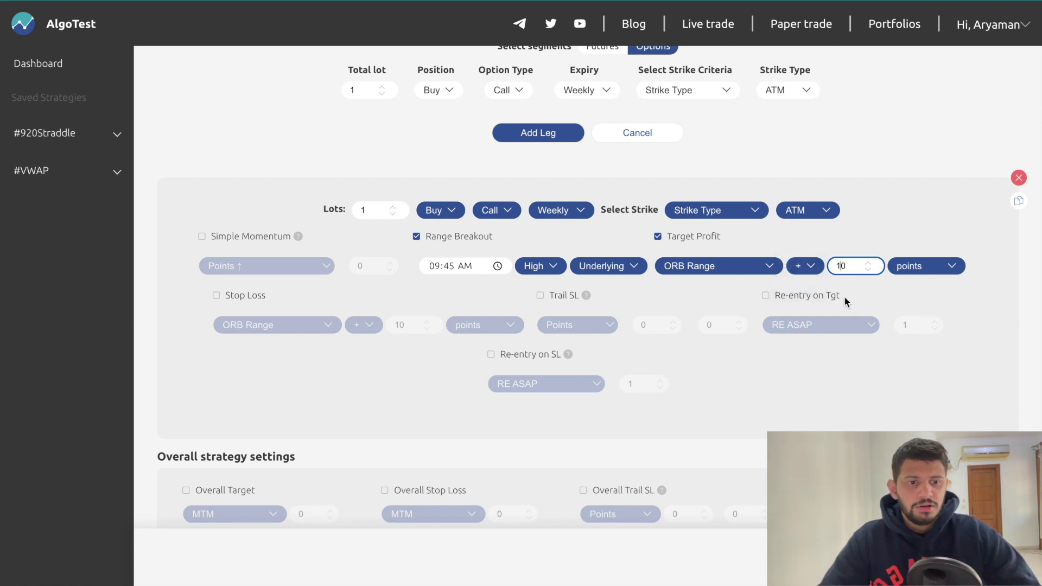
click(856, 264)
key(BackSpace)
text(50)
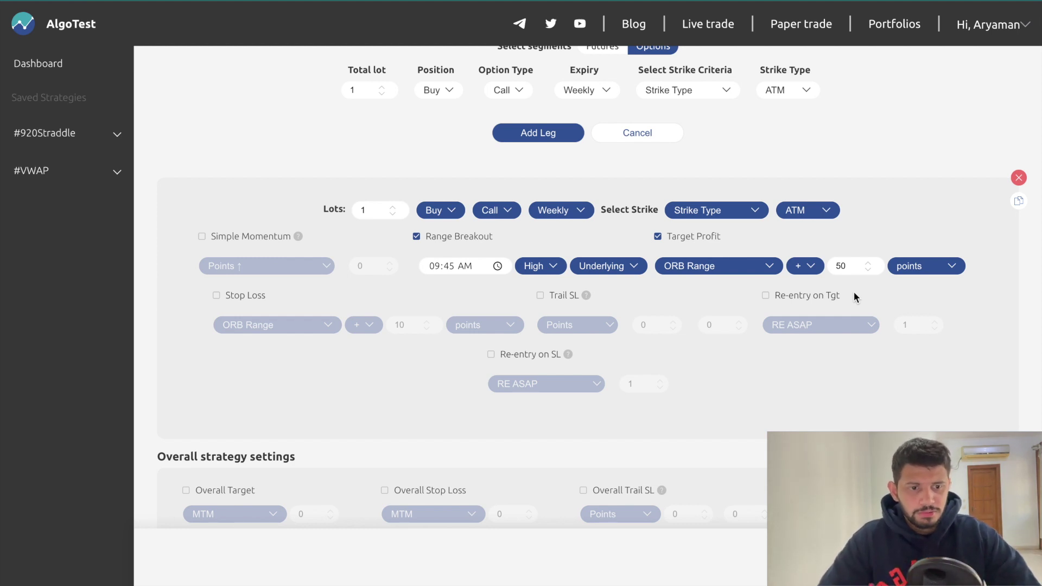
Step: Change the sign of the target profit's 50-point ORB Range offset to minus, and disable Target Profit
click(810, 267)
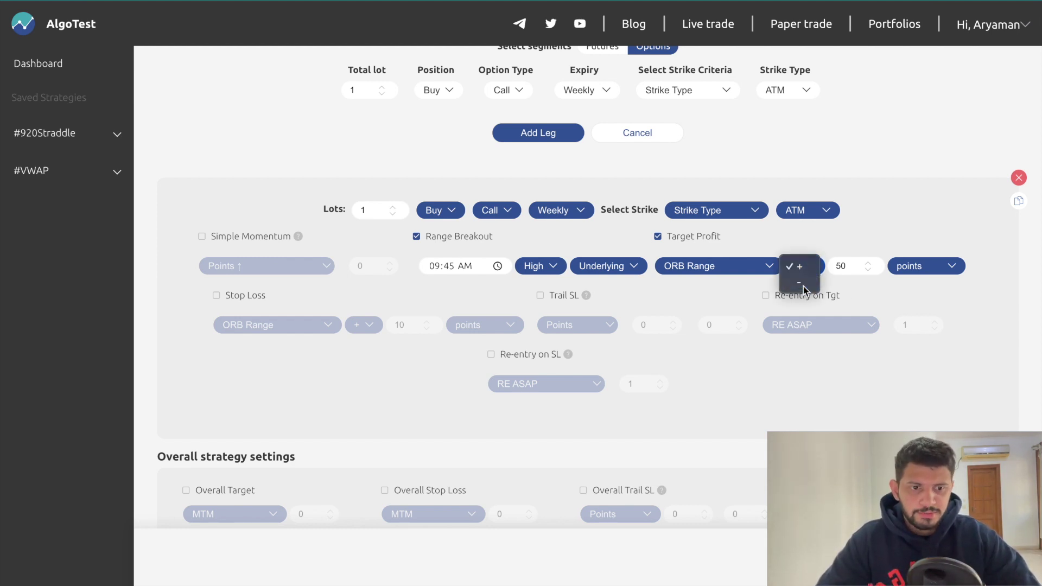
click(803, 284)
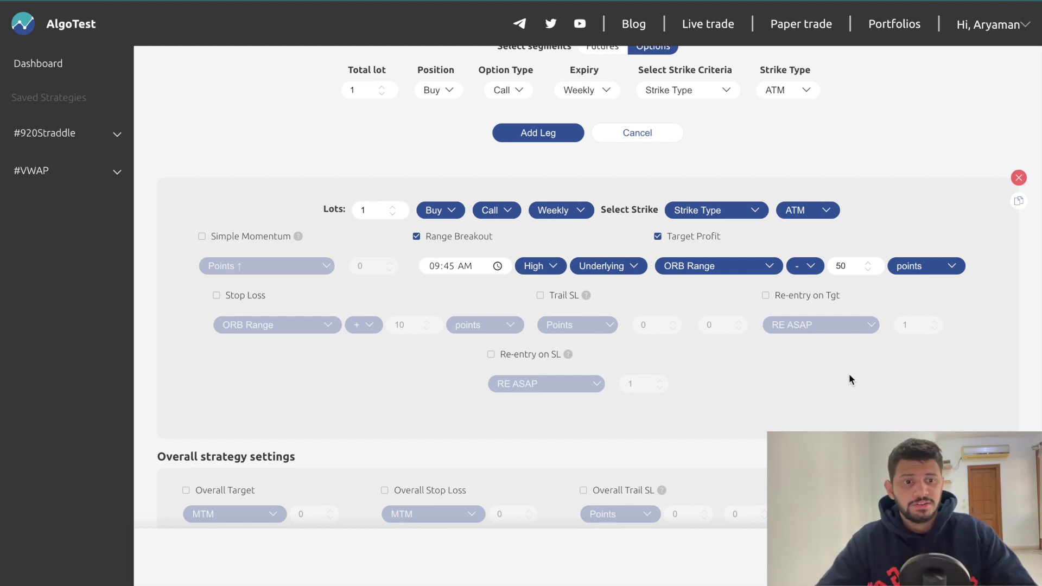
click(842, 264)
click(848, 289)
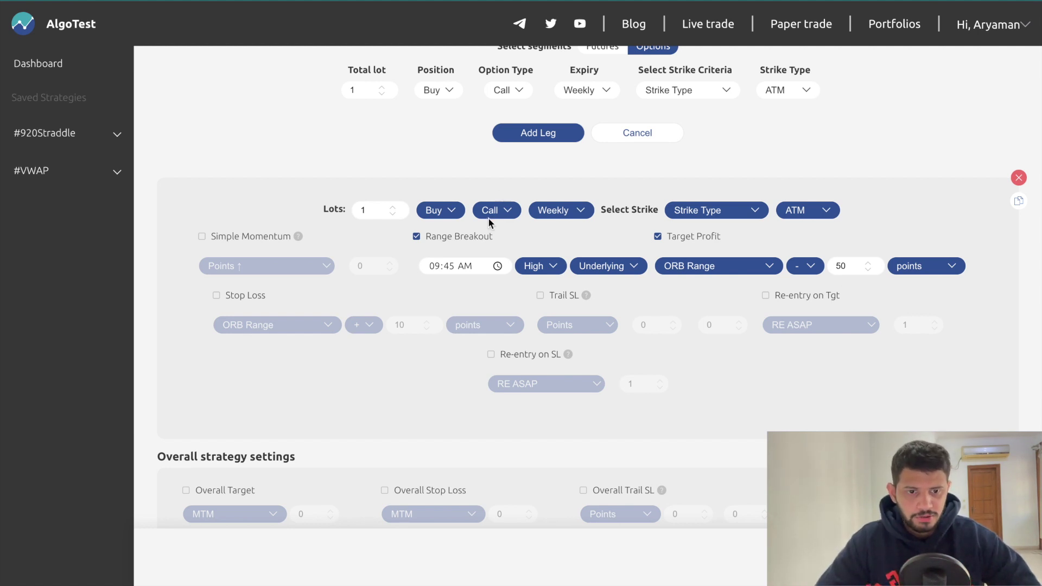
click(695, 236)
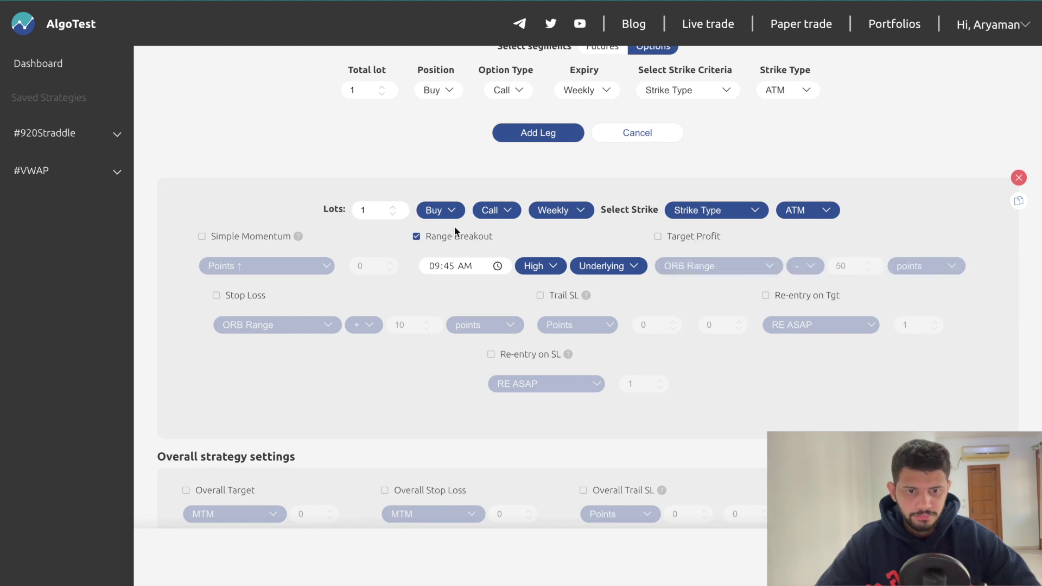
Step: Disable the call leg's Range Breakout and re-enable it with entry on the Low of the underlying and a 09:45 AM end
click(449, 238)
scroll(569, 244, up, 3)
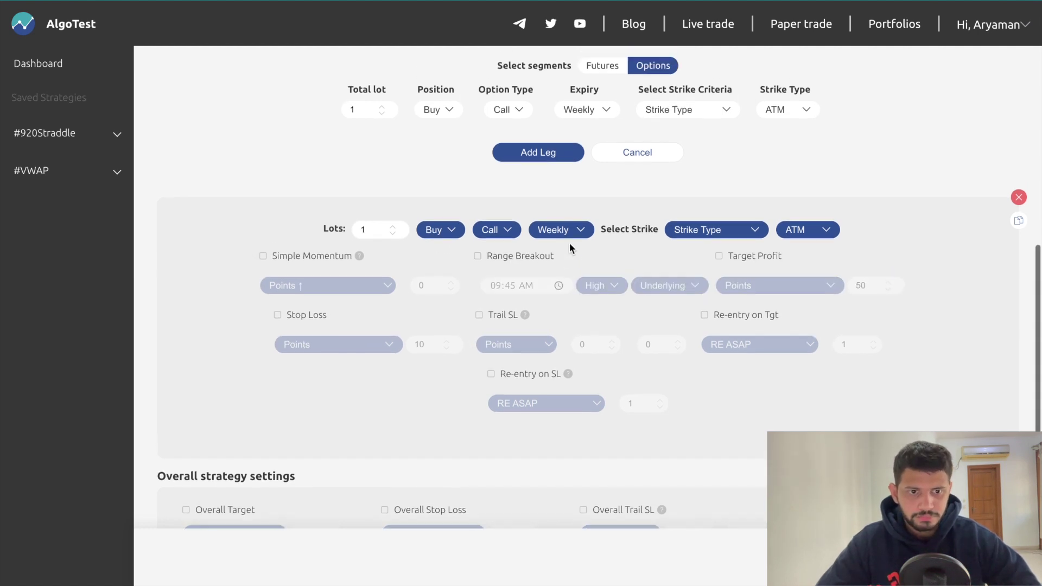
scroll(569, 245, up, 5)
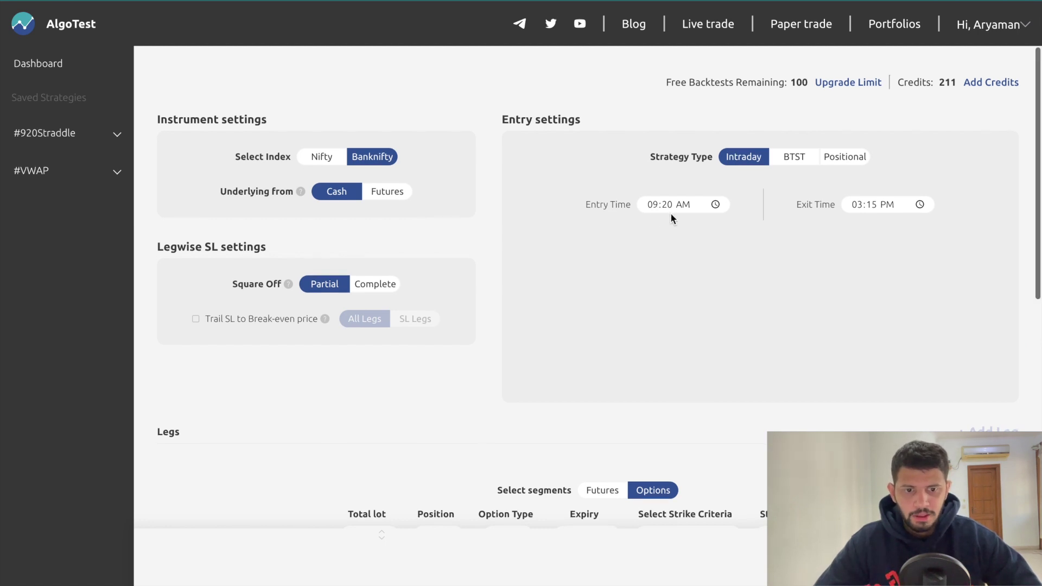
scroll(671, 215, down, 4)
scroll(450, 465, down, 3)
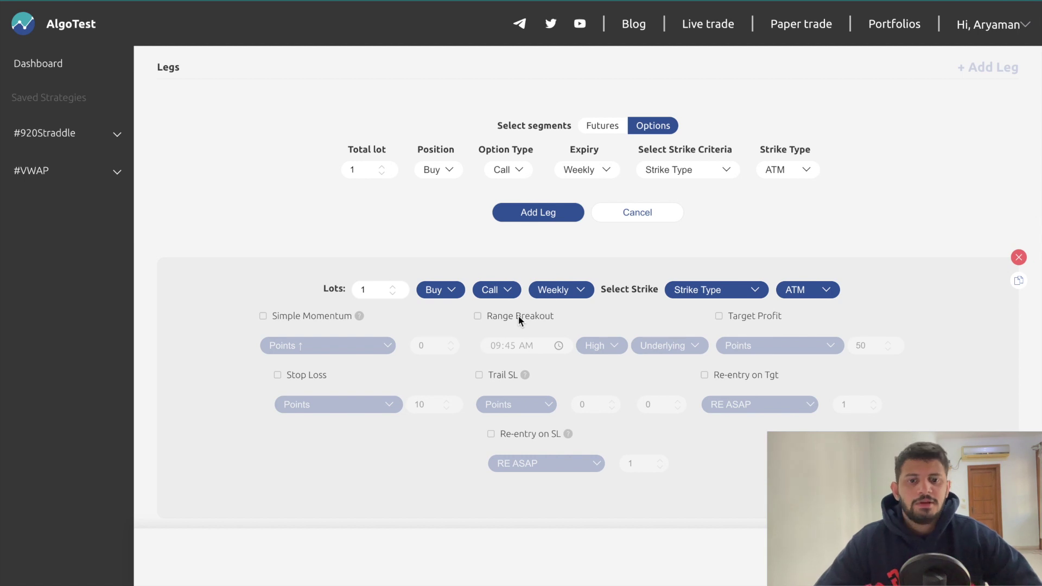
click(519, 316)
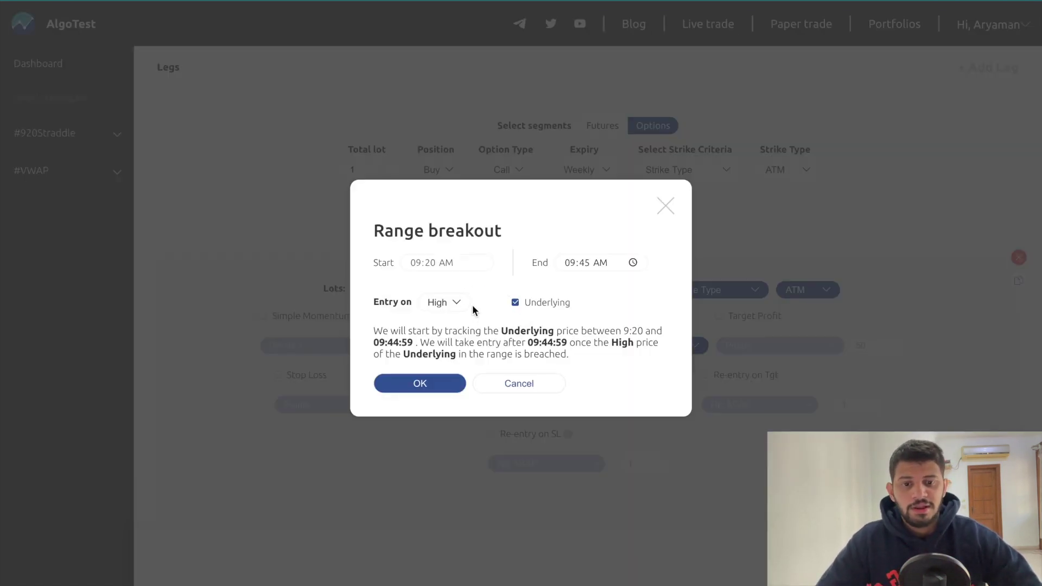
click(454, 304)
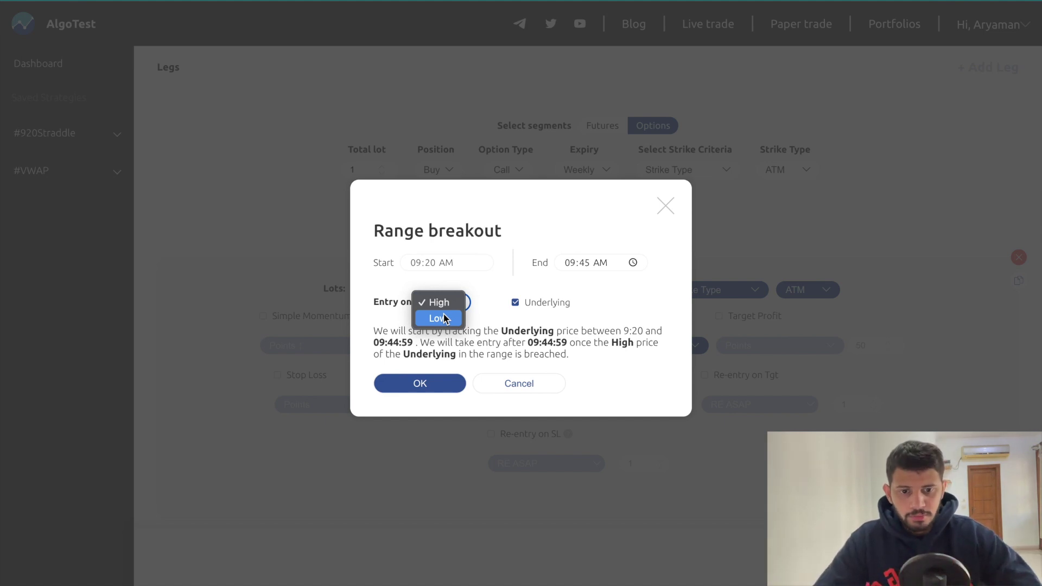
click(444, 317)
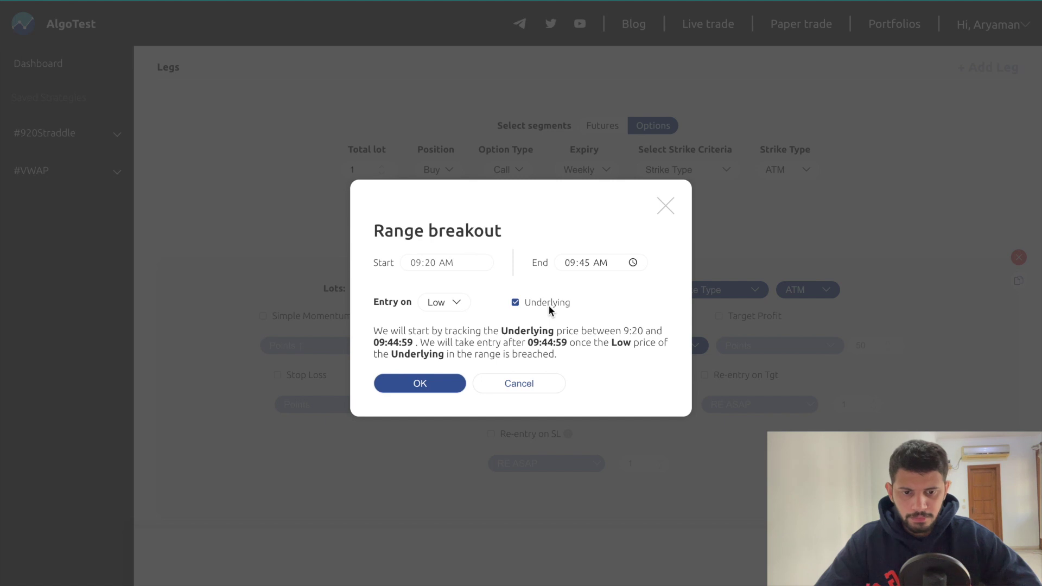
click(431, 383)
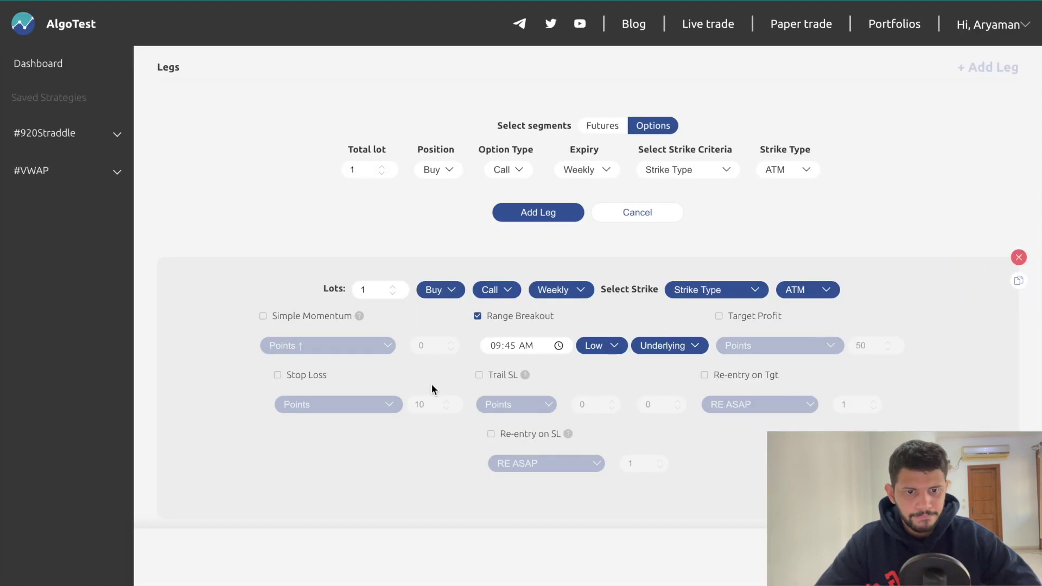
Step: Enable Stop Loss on the call leg and set its type to ORB Range
scroll(594, 298, down, 1)
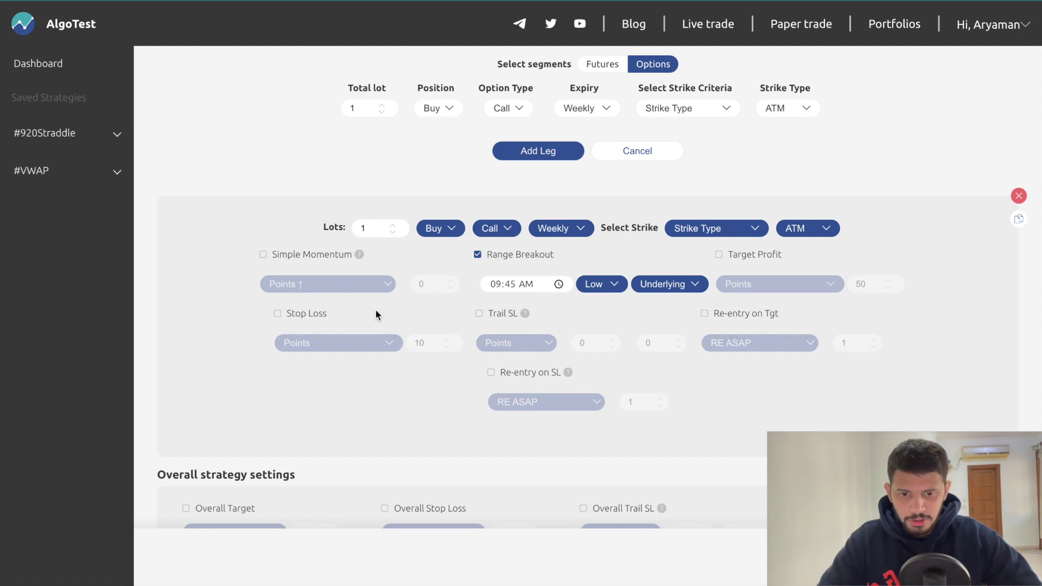
click(317, 315)
click(366, 342)
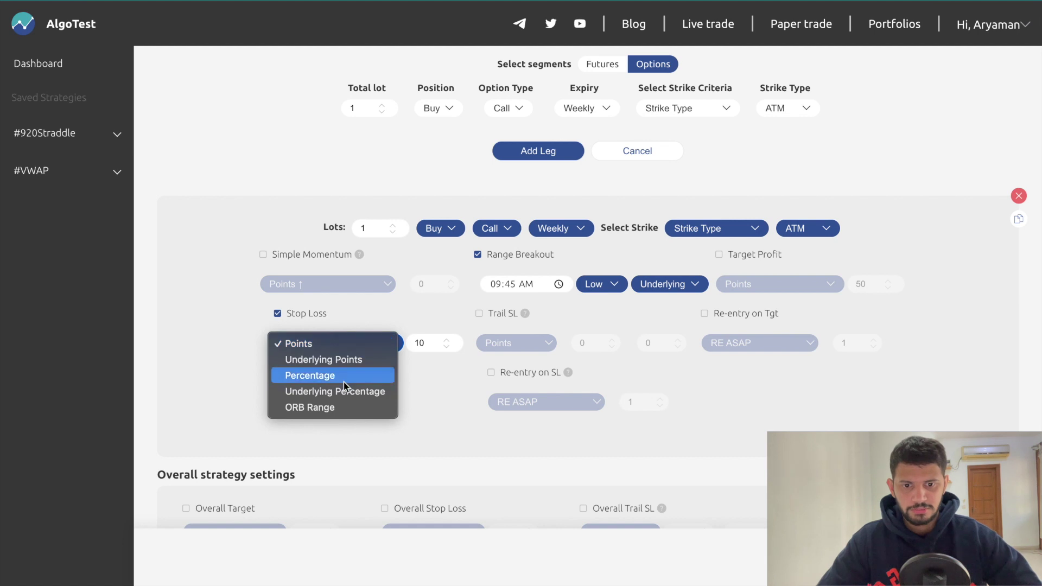
click(330, 409)
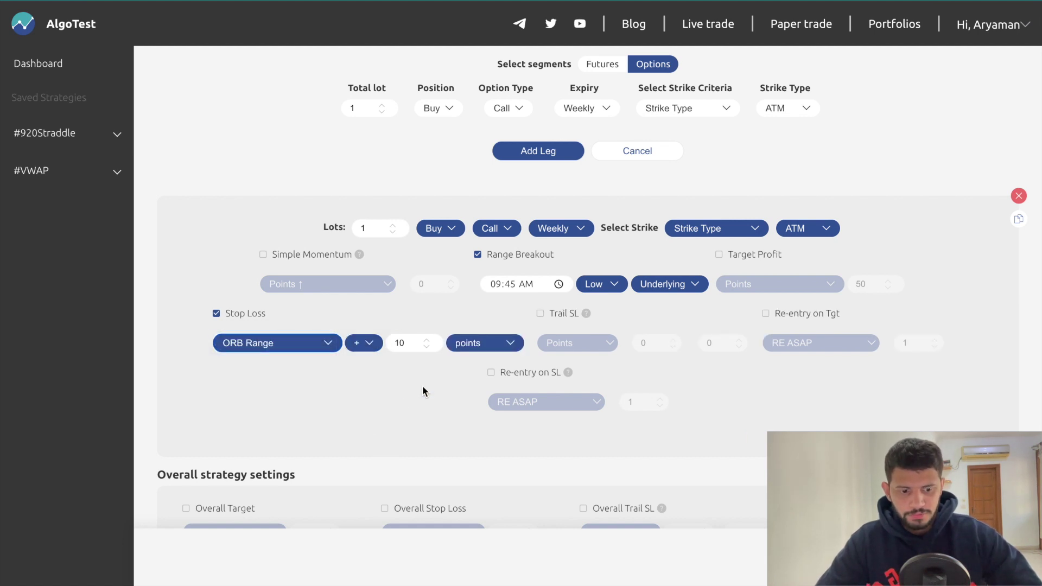
Step: Set the stop loss's ORB Range offset to 0 points, keeping the plus sign
click(417, 342)
key(BackSpace)
text(0)
click(403, 405)
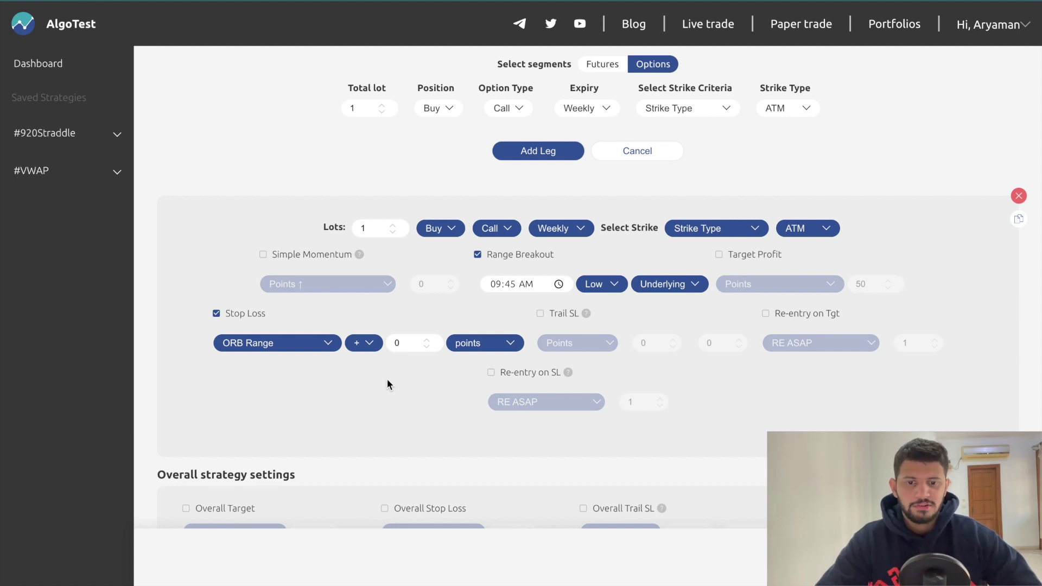
click(367, 343)
click(406, 383)
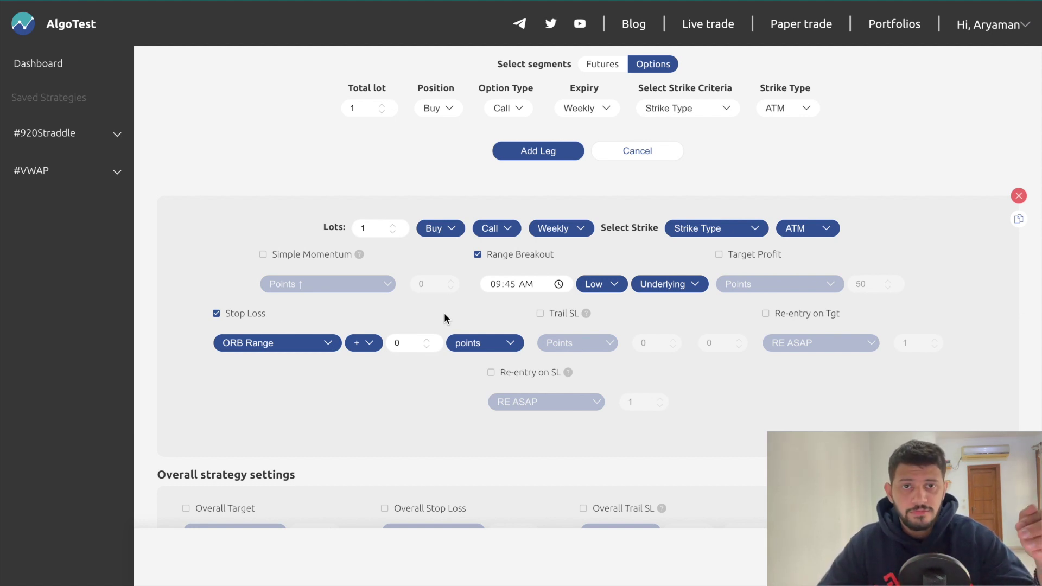
click(409, 350)
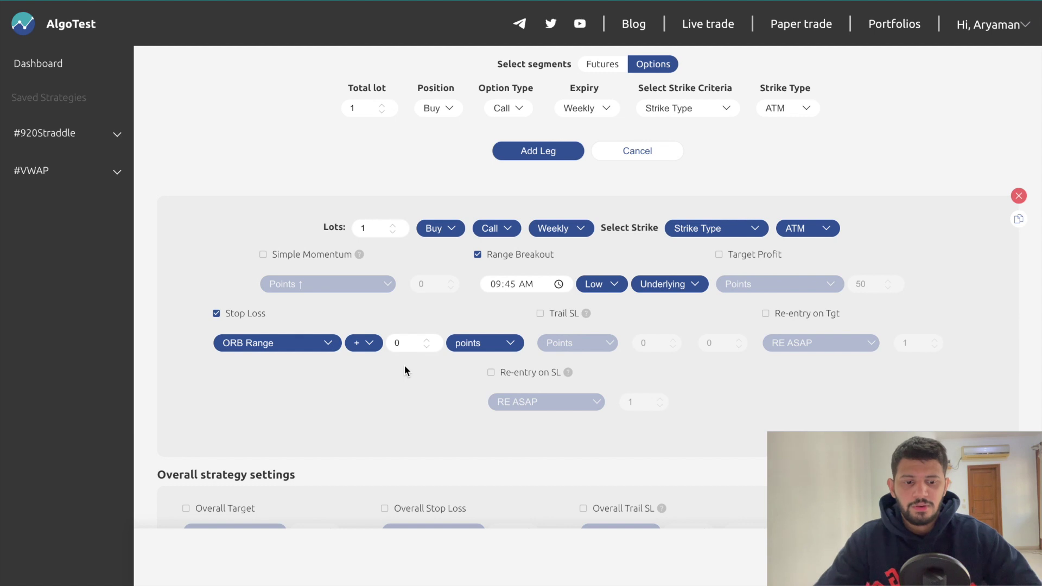
Step: Set the stop loss's ORB Range offset to 10 points
click(400, 343)
key(BackSpace)
text(1)
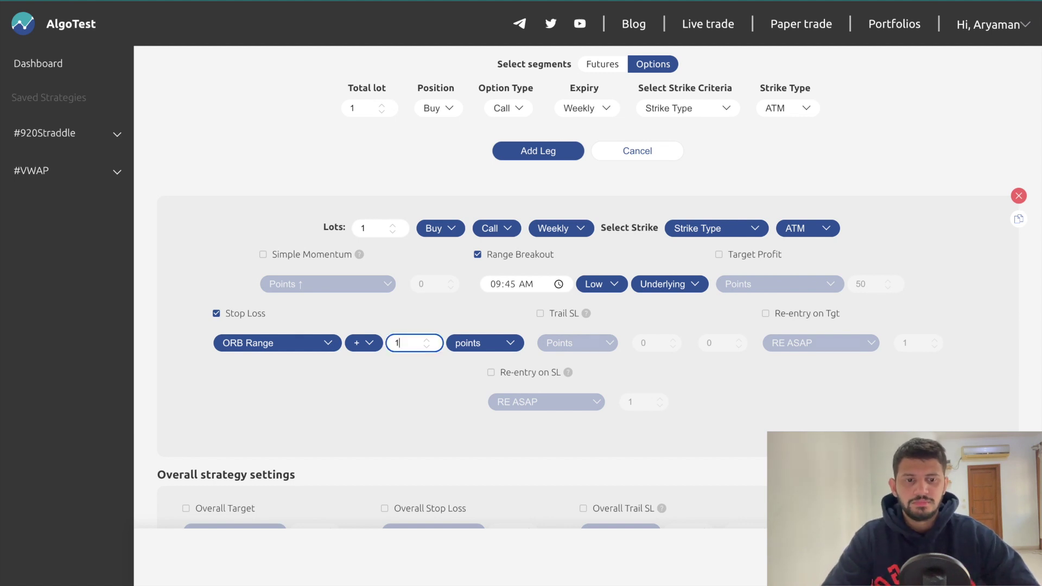
click(407, 383)
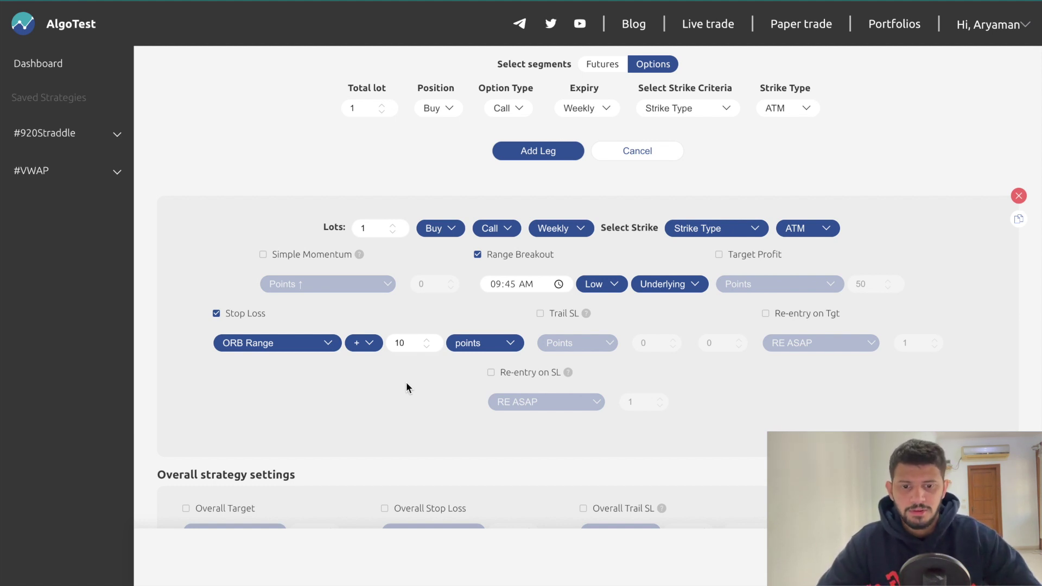
Step: Change the stop loss offset's sign to minus and its unit to % of range
click(371, 342)
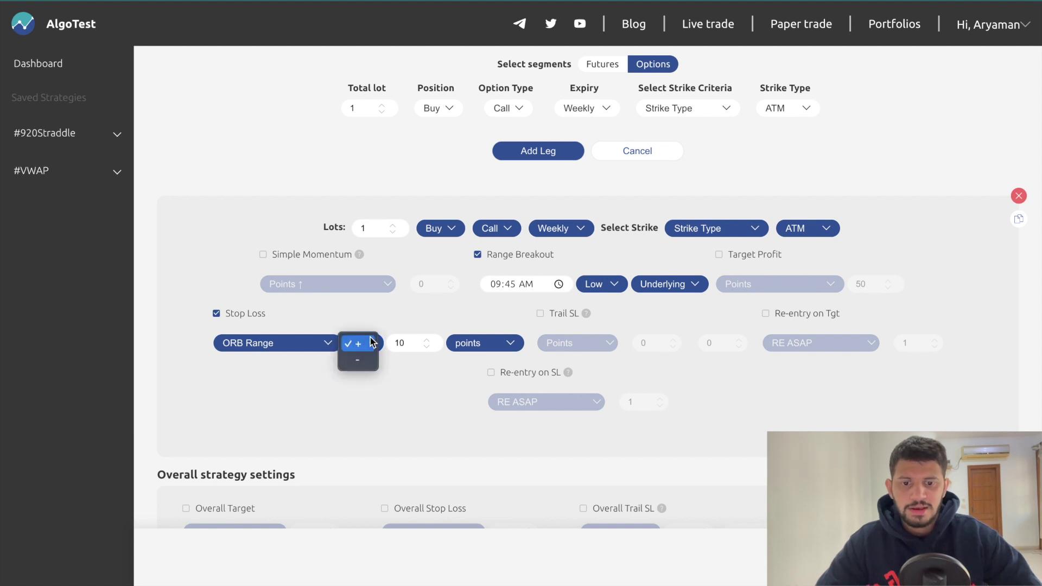
click(357, 365)
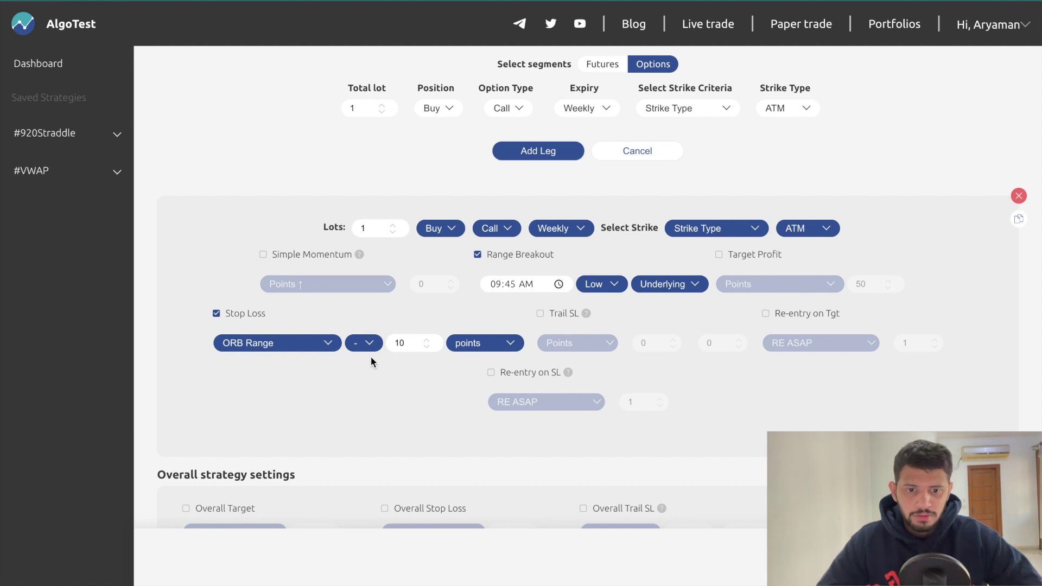
click(469, 347)
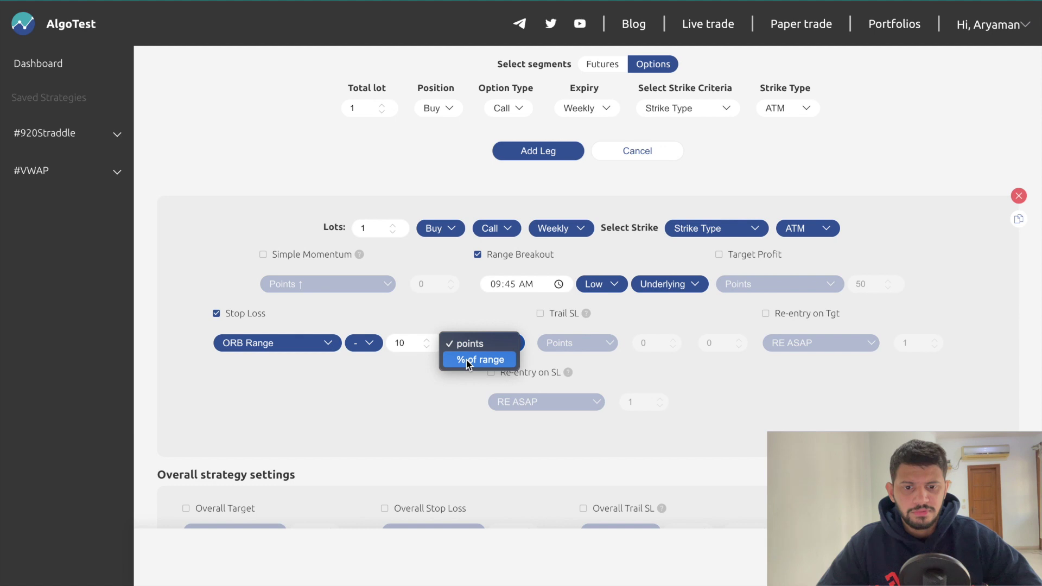
click(466, 360)
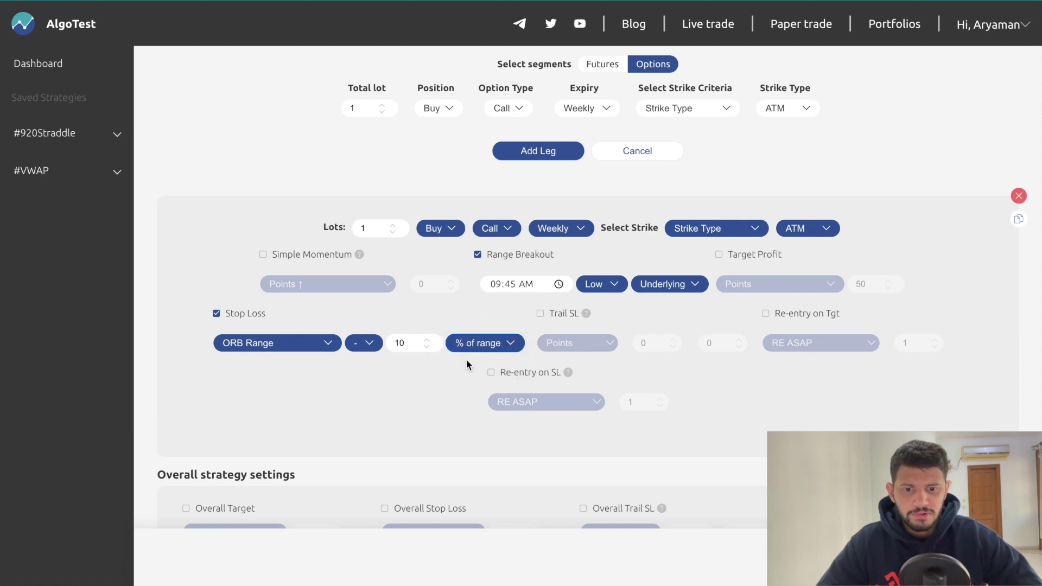
Step: Return the stop loss offset to a plus sign in points, and disable Stop Loss
click(375, 343)
click(370, 331)
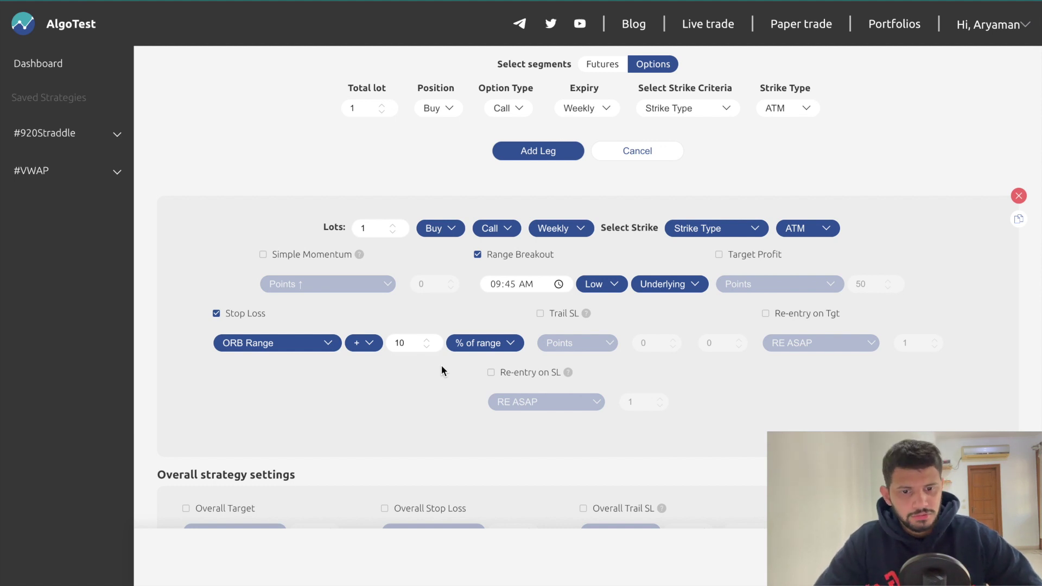
click(474, 348)
click(477, 341)
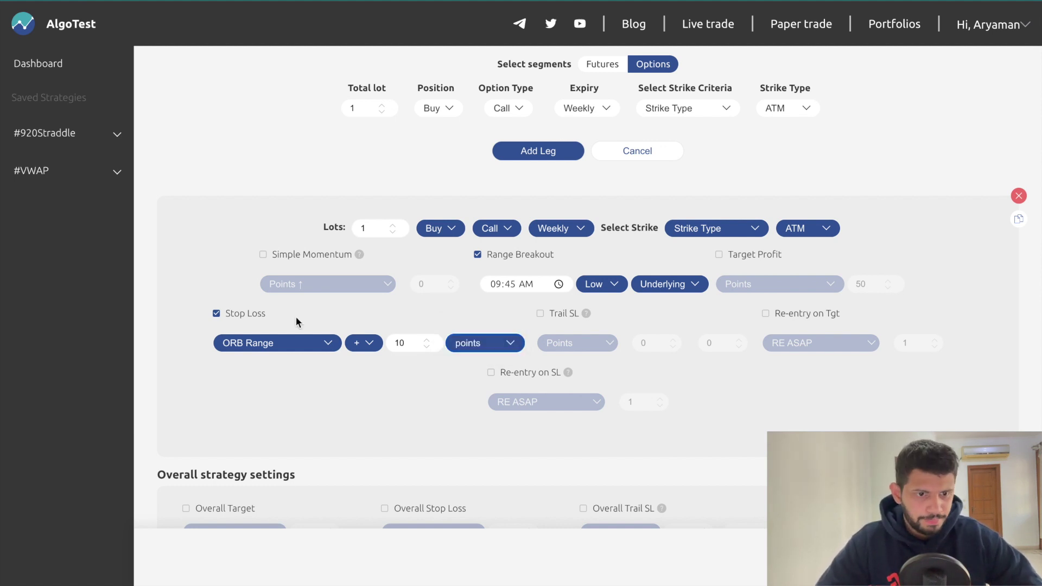
click(249, 313)
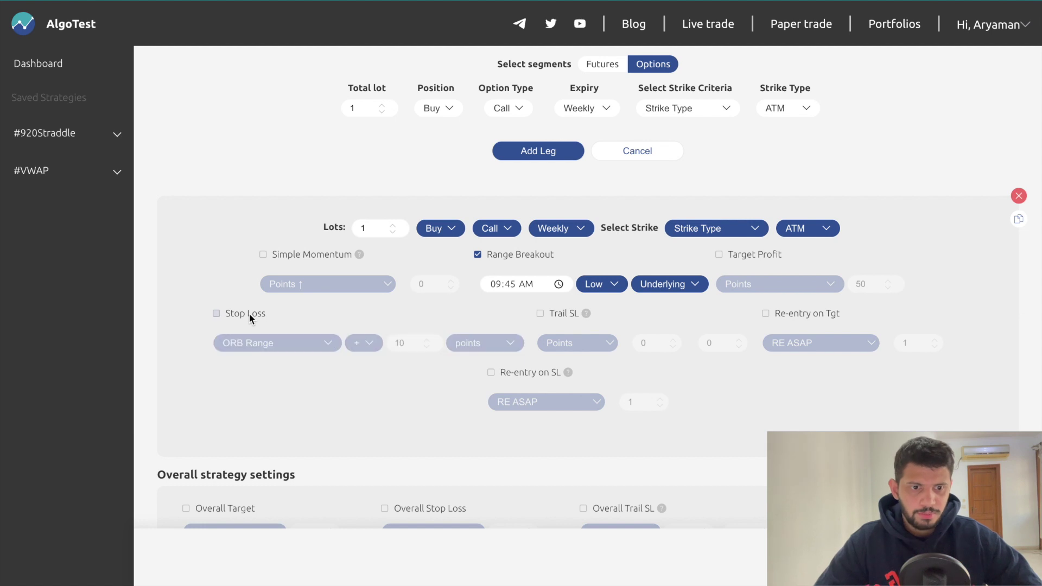
Step: Enable Target Profit on the low-breakout call leg and set its type to ORB Range
click(760, 253)
click(766, 286)
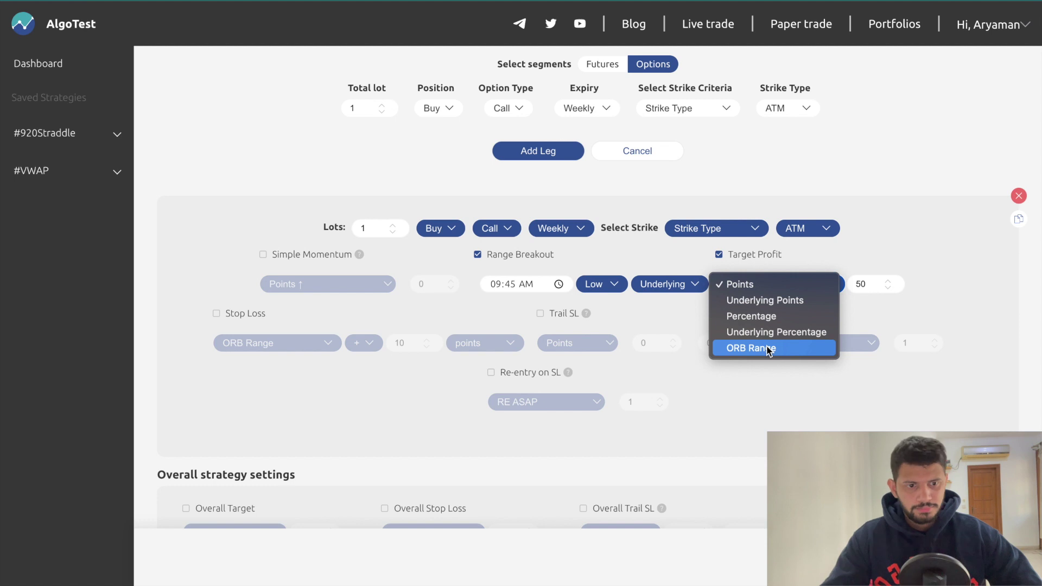
click(769, 350)
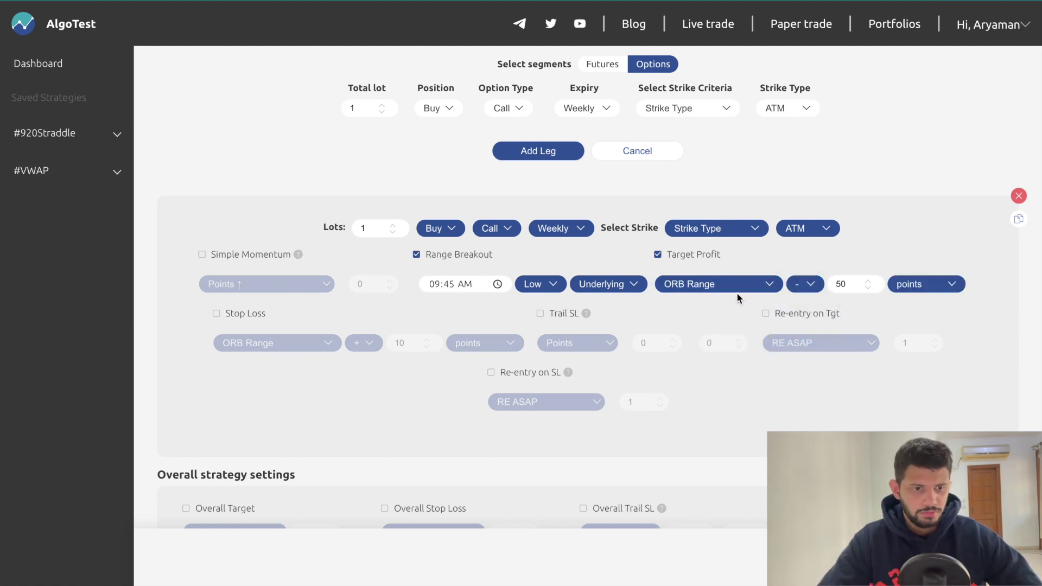
Step: Set the target profit's ORB Range offset to 0 points and change its sign to plus
click(805, 284)
click(850, 287)
key(BackSpace)
key(BackSpace)
text(0)
click(908, 318)
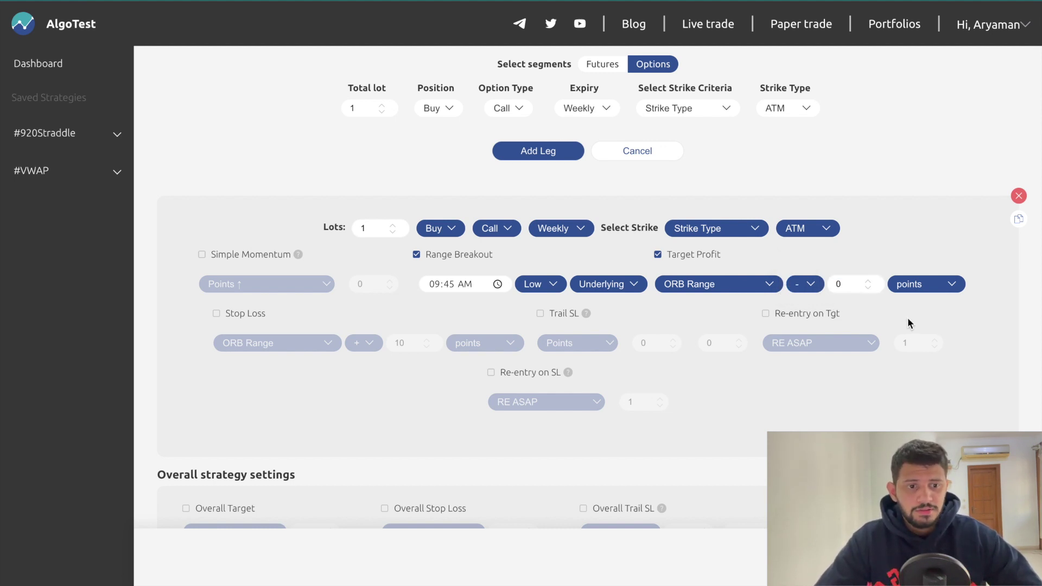
click(808, 290)
click(798, 256)
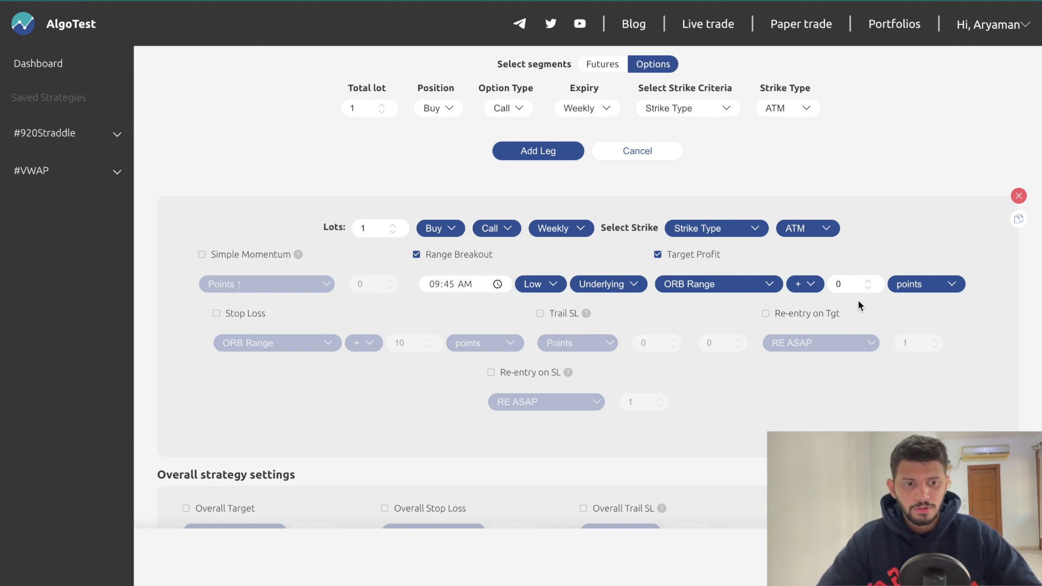
click(810, 281)
click(811, 274)
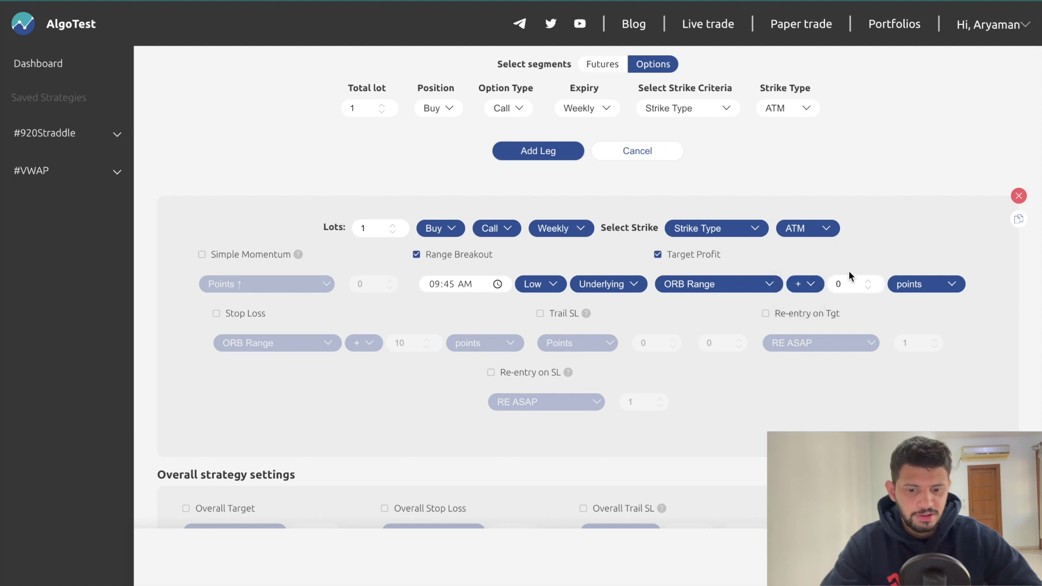
Step: Set the target profit's ORB Range offset to 30 points
click(847, 280)
text(00)
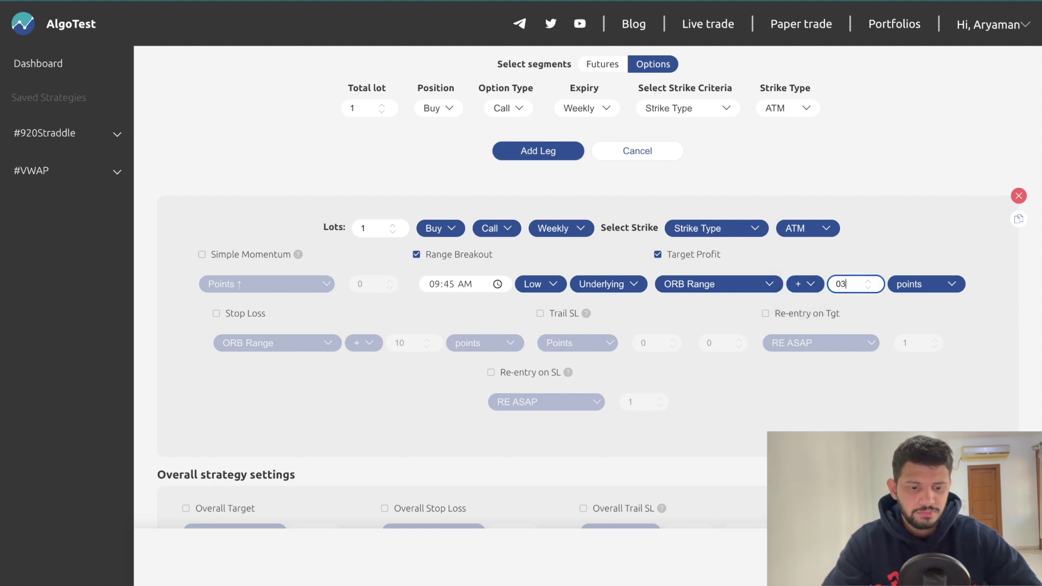
key(BackSpace)
key(BackSpace)
key(BackSpace)
text(30)
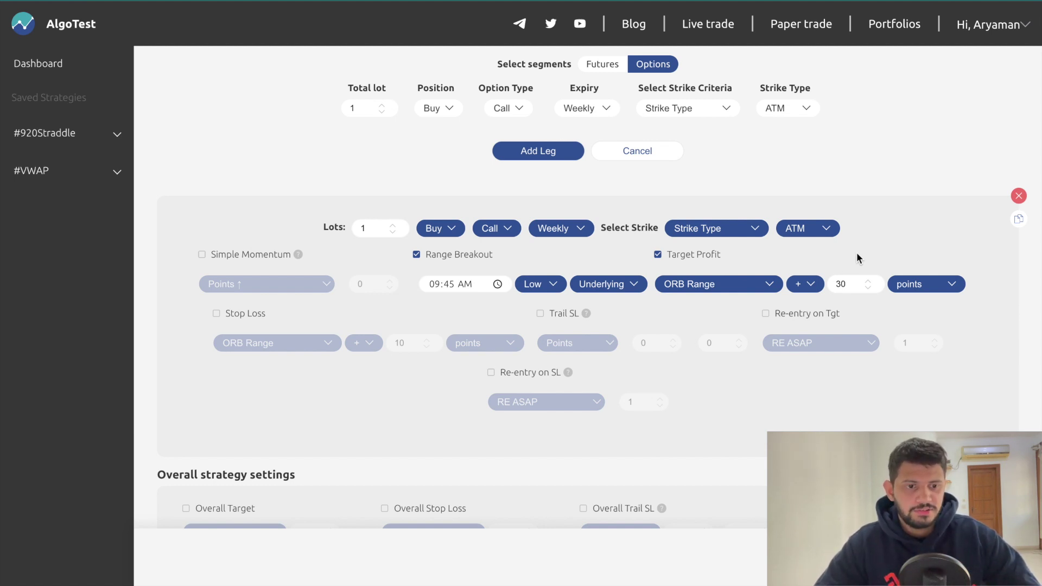
Step: Change the sign of the target profit's 30-point ORB Range offset to minus
click(804, 283)
click(802, 303)
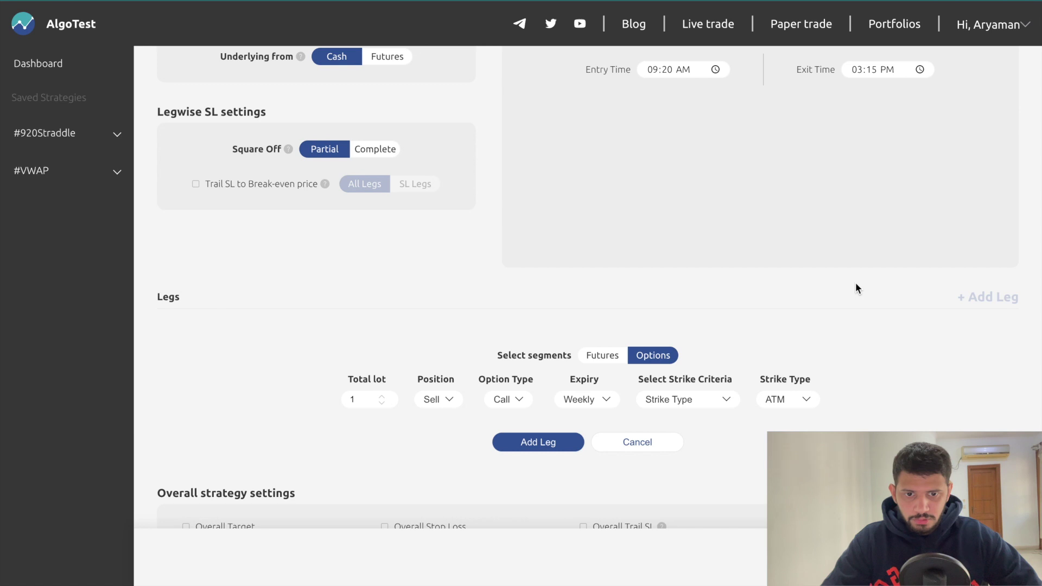
scroll(855, 288, up, 3)
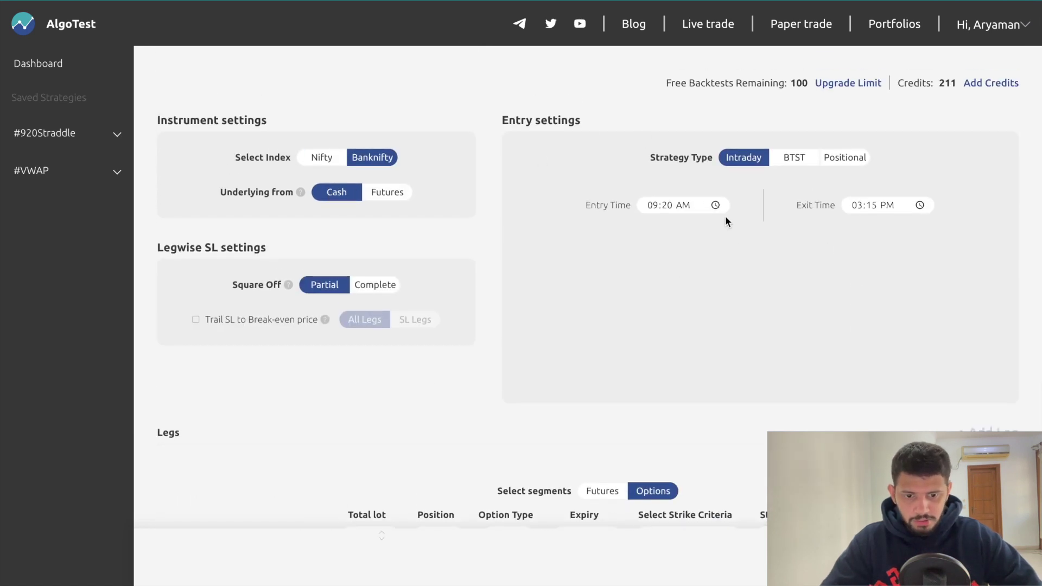
Step: Add an options leg selling one lot of the weekly ATM call
scroll(682, 352, down, 4)
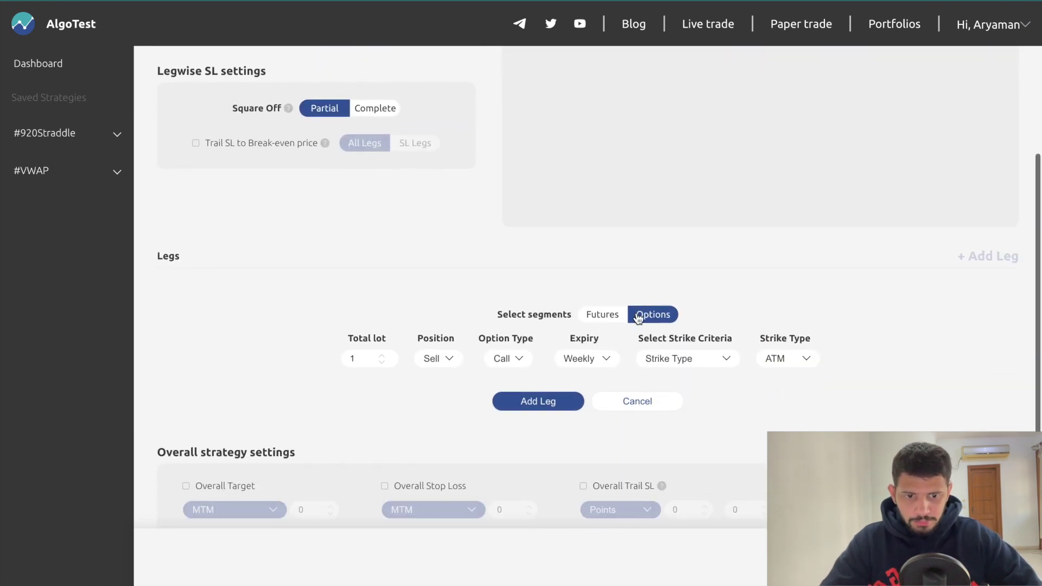
scroll(638, 318, down, 1)
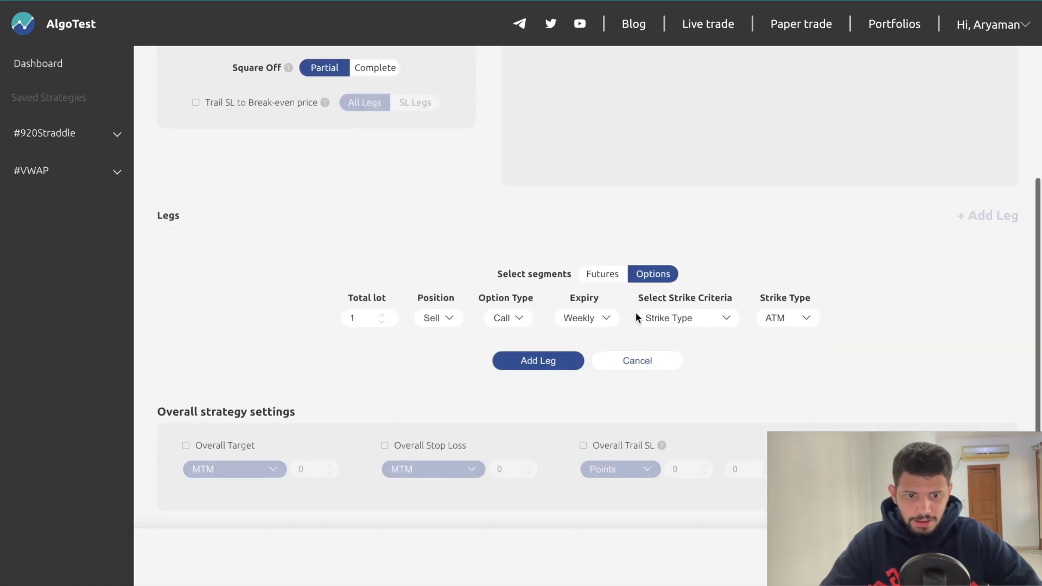
click(545, 367)
scroll(461, 383, down, 3)
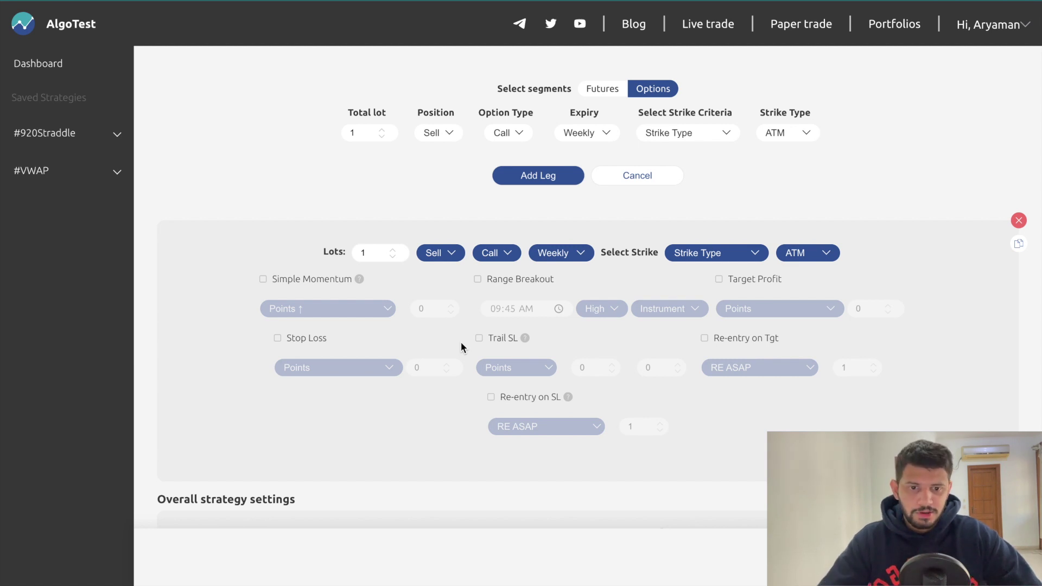
Step: Enable Range Breakout on the call leg with entry on the Low of the Underlying and the end time at 09:45 AM
click(516, 279)
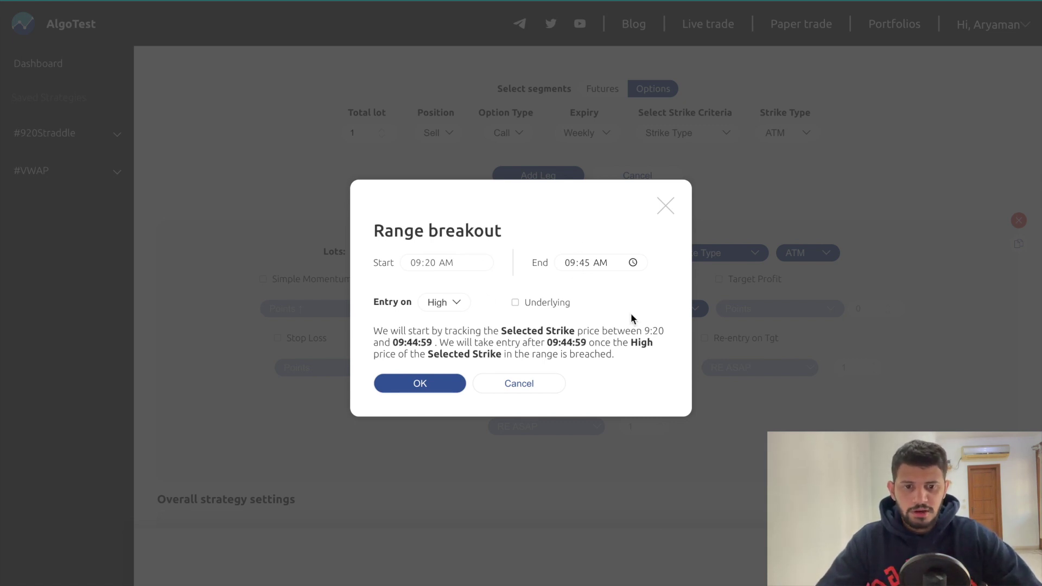
click(455, 303)
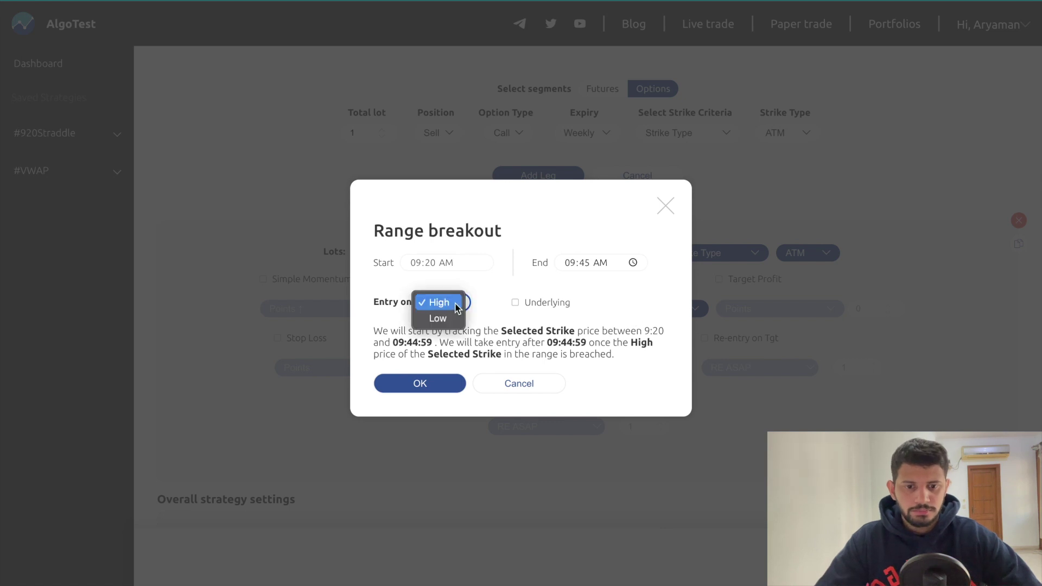
click(450, 317)
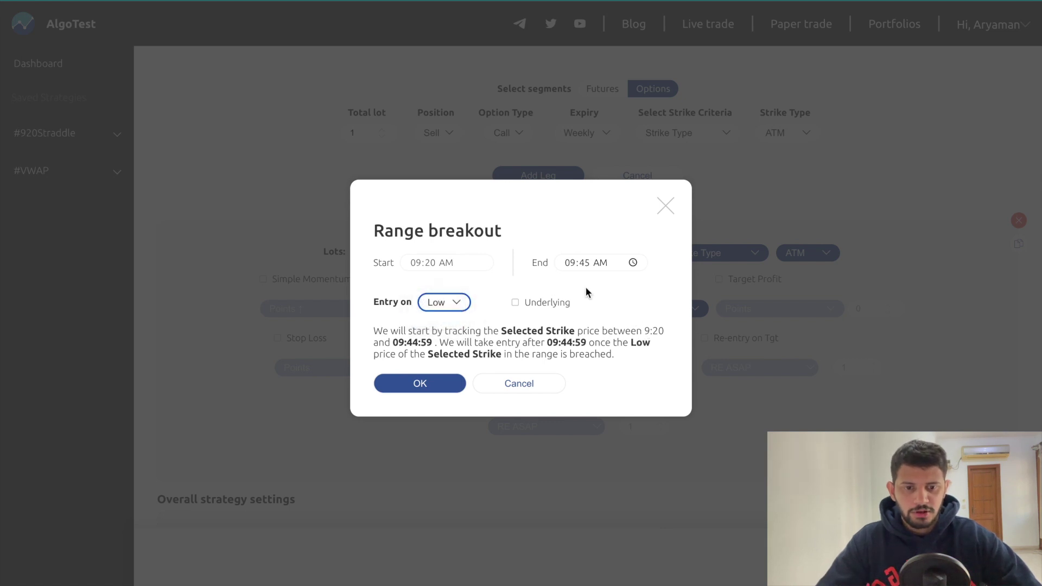
click(539, 298)
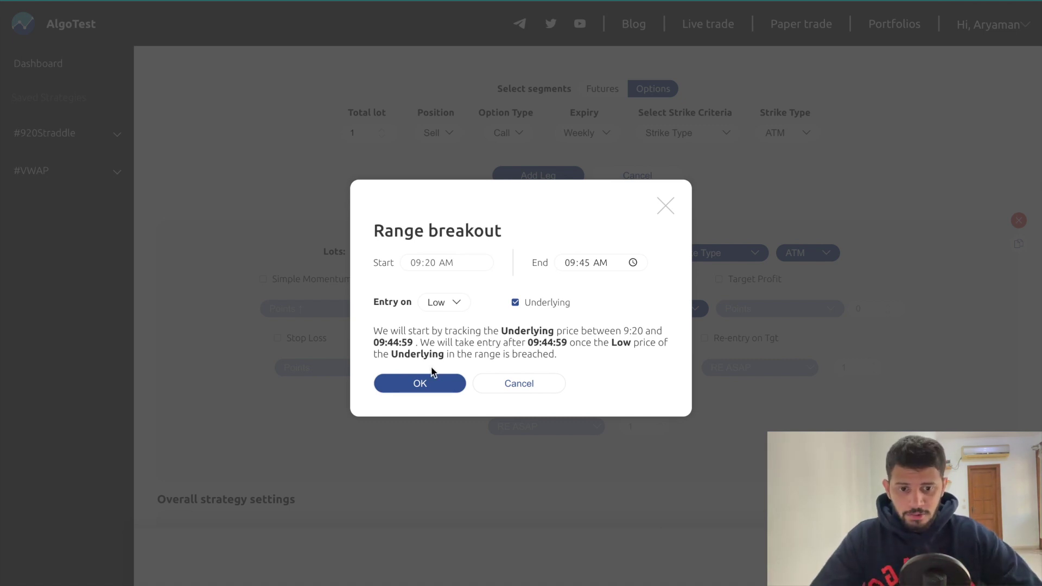
click(434, 385)
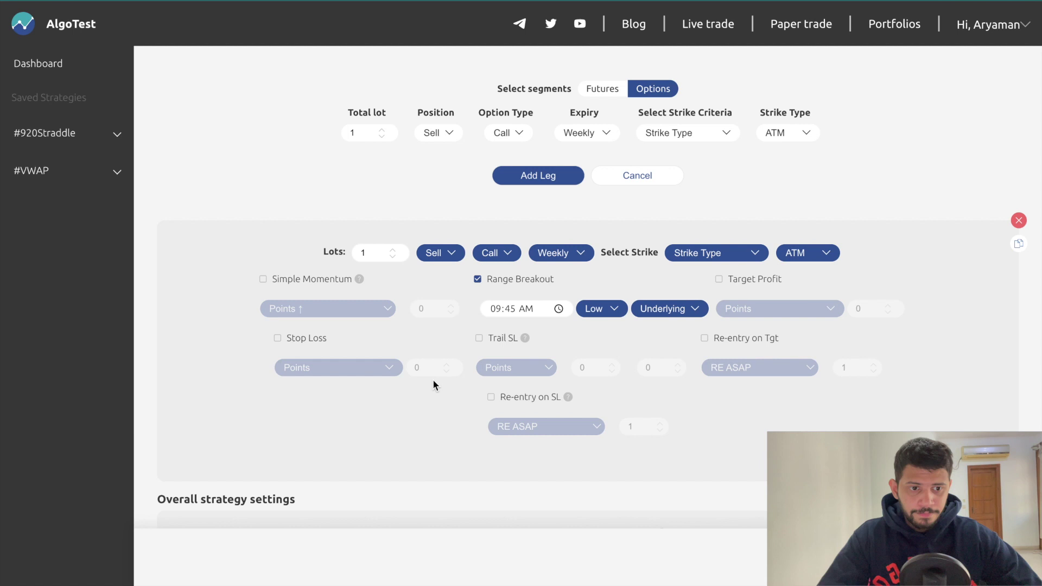
Step: Enable Stop Loss on the low-breakout call leg and set its type to ORB Range
scroll(632, 445, down, 2)
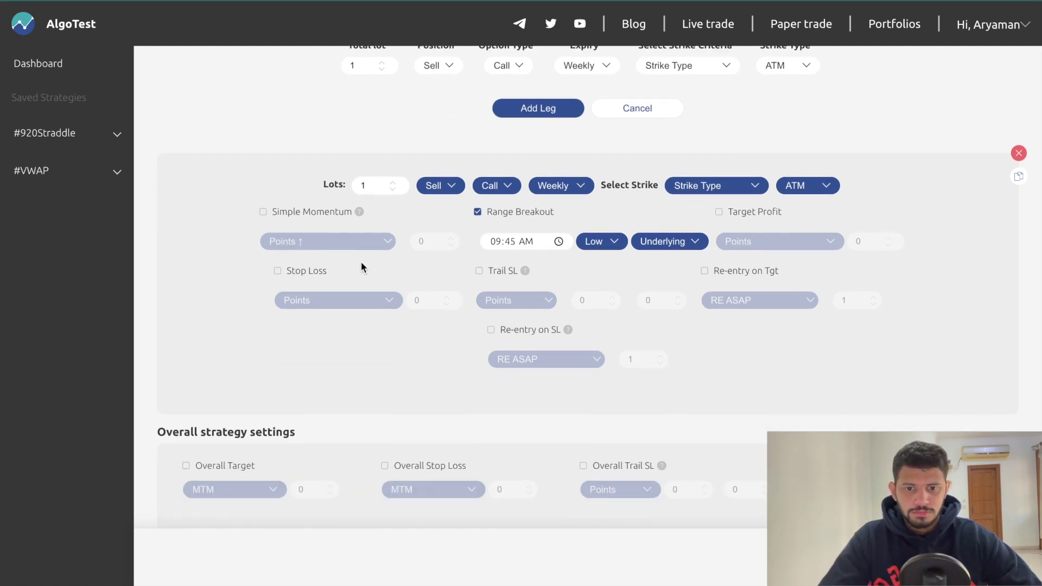
click(322, 272)
click(333, 296)
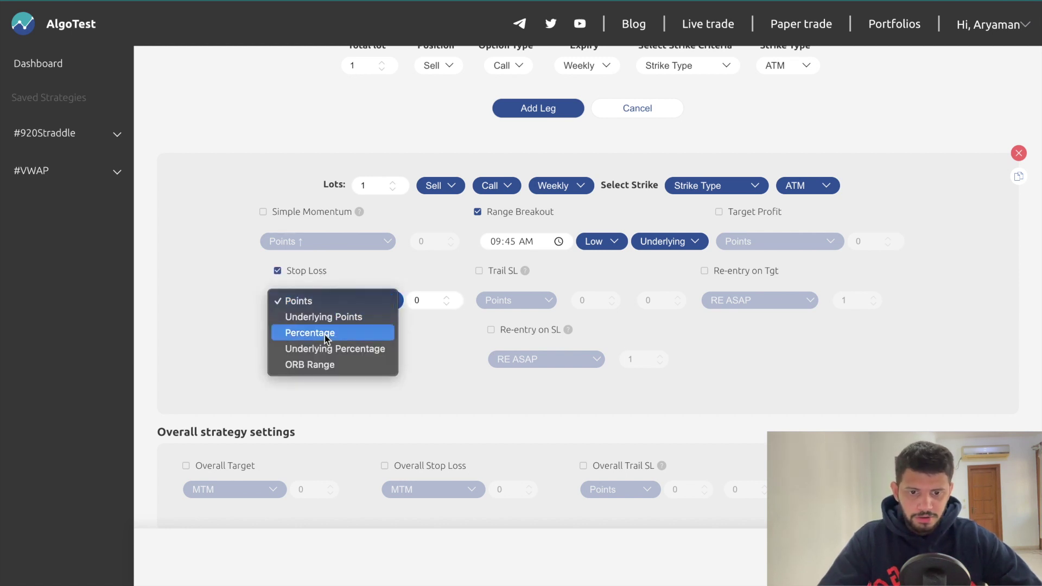
click(313, 367)
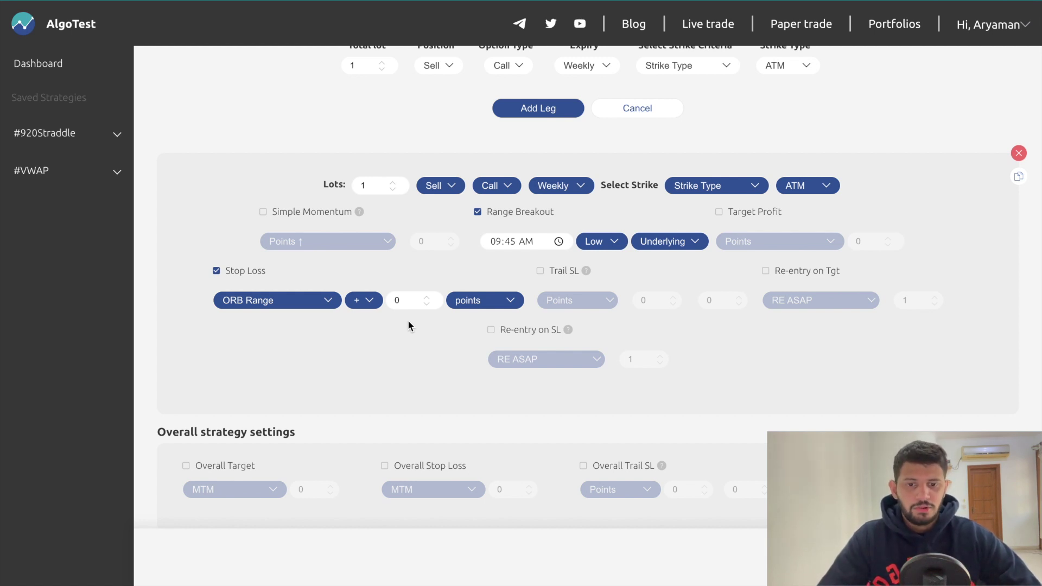
click(356, 300)
click(359, 302)
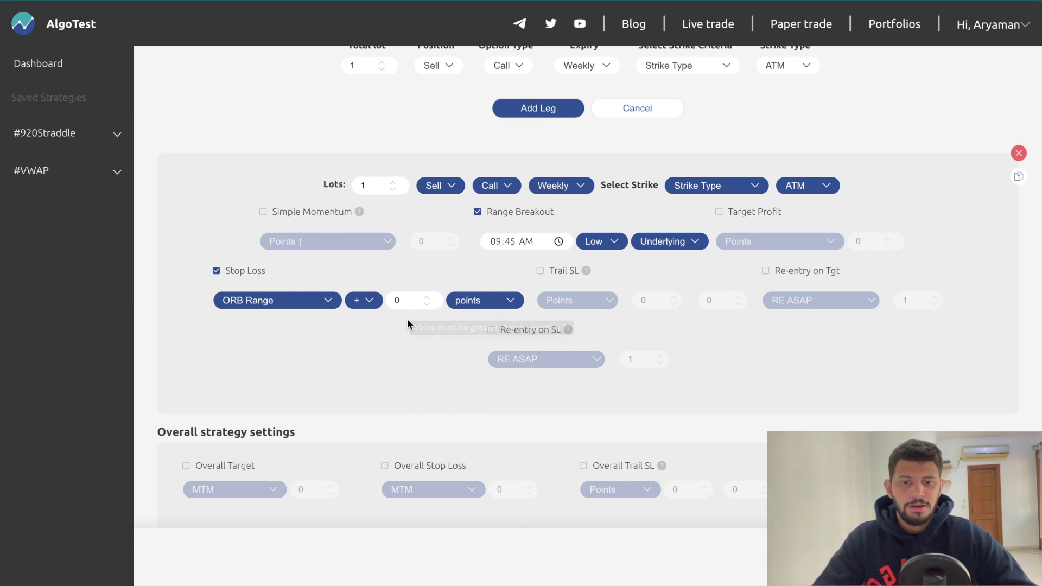
Step: Set the stop loss's ORB Range offset to 10 points
click(405, 300)
key(BackSpace)
text(109)
key(BackSpace)
click(398, 336)
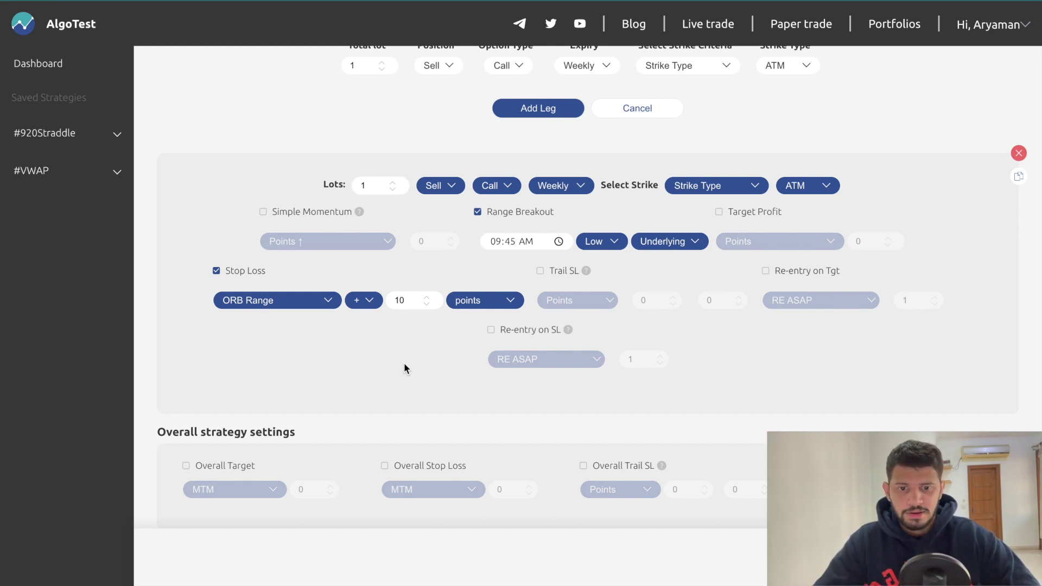
Step: Change the sign of the stop loss's 10-point offset to minus and turn off the call leg's Stop Loss
click(363, 300)
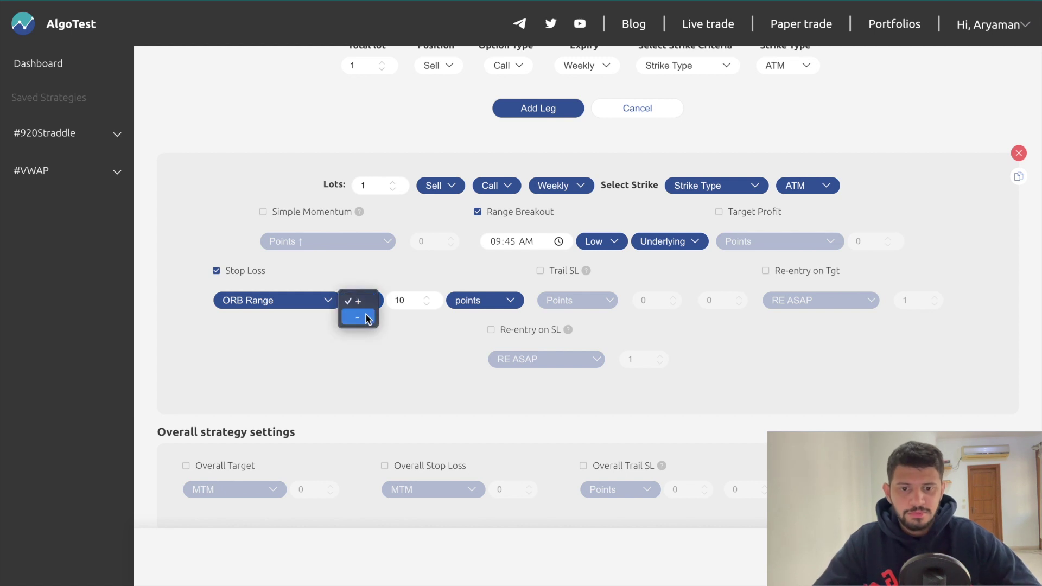
click(368, 319)
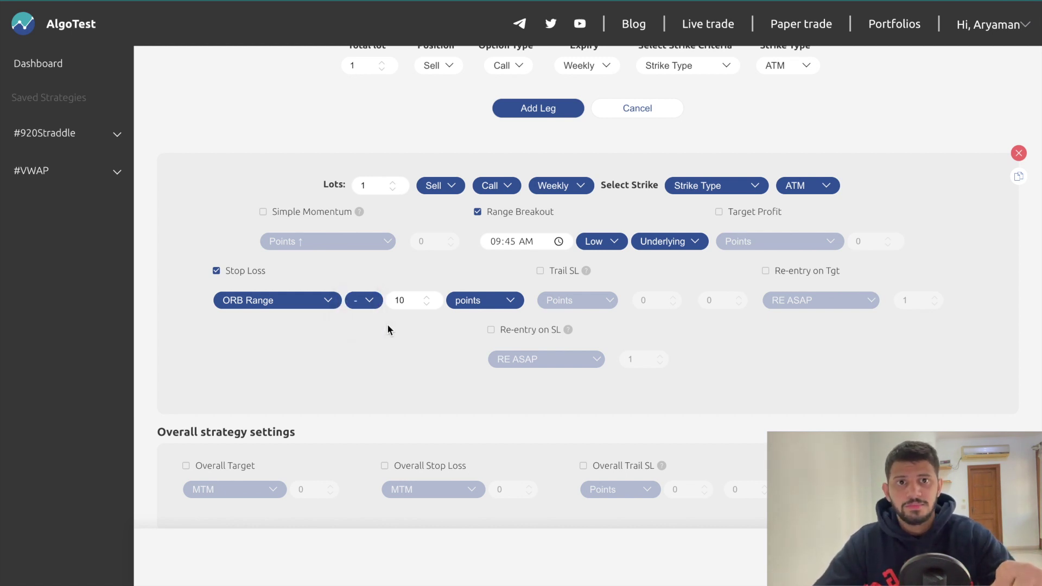
click(245, 271)
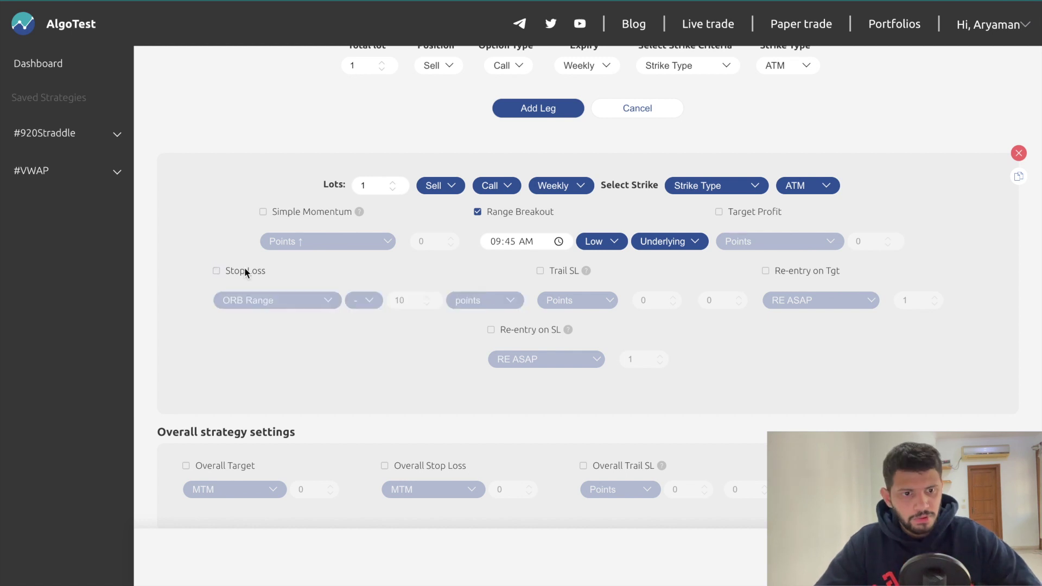
Step: Enable Target Profit on the sold call leg and set its type to ORB Range
click(758, 209)
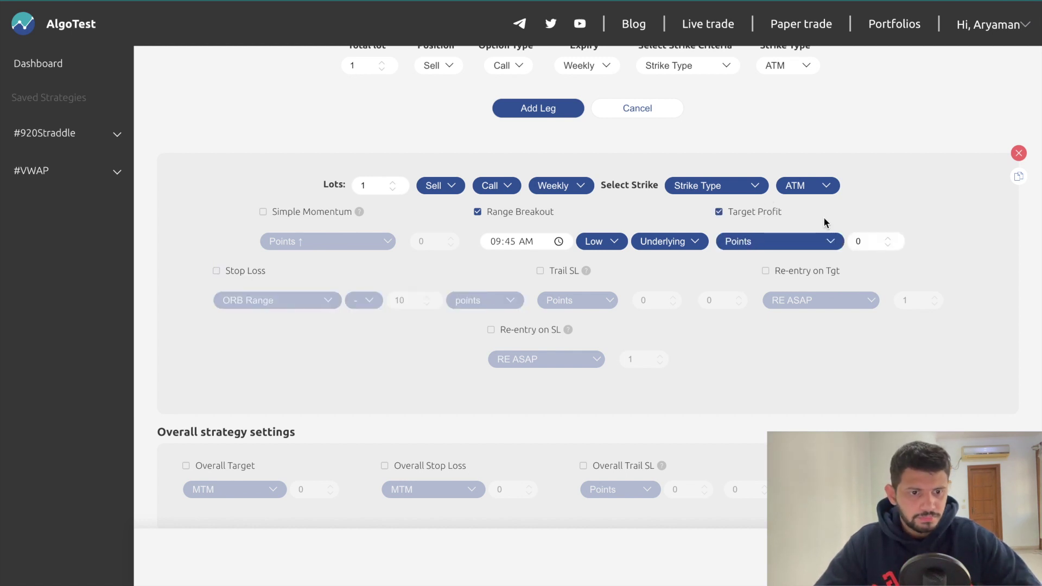
click(779, 242)
click(769, 305)
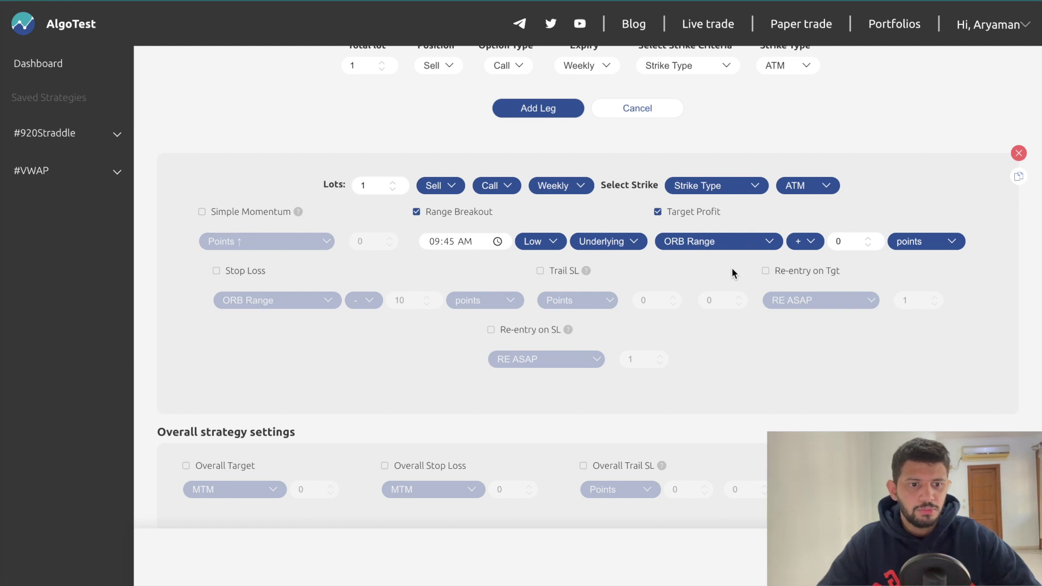
Step: Set the target profit's ORB Range offset to plus 100 points
click(819, 244)
click(842, 243)
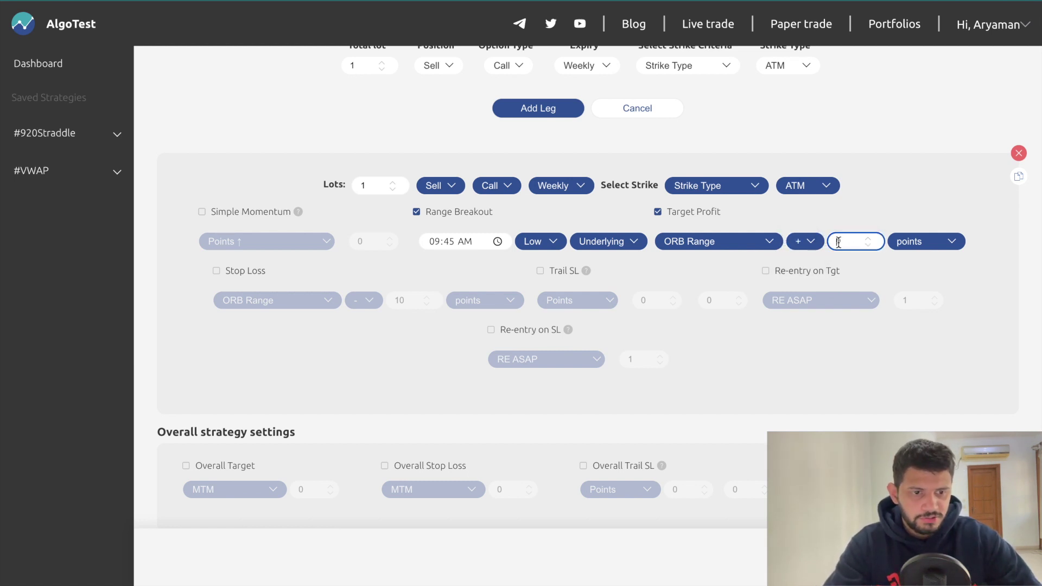
text(200)
key(BackSpace)
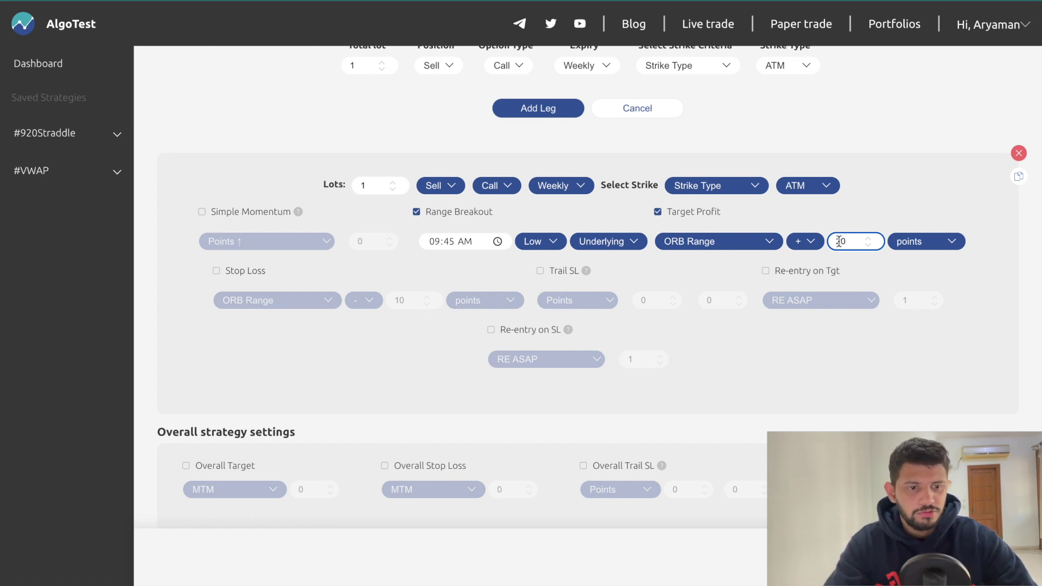
key(BackSpace)
key(BackSpace)
text(100)
click(858, 203)
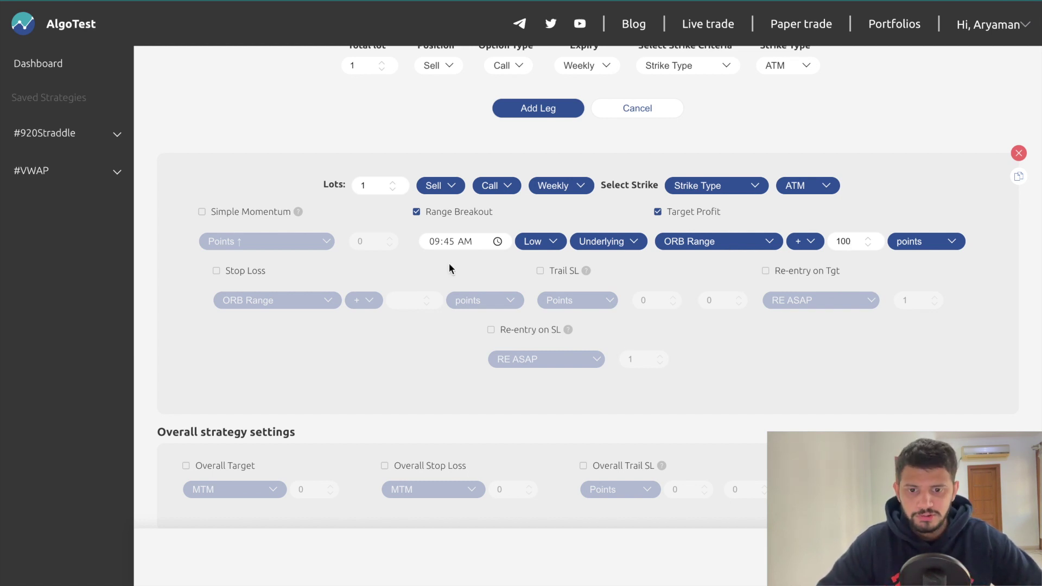
Step: Turn the call leg's Stop Loss back on with an ORB Range offset of 0 points
click(255, 272)
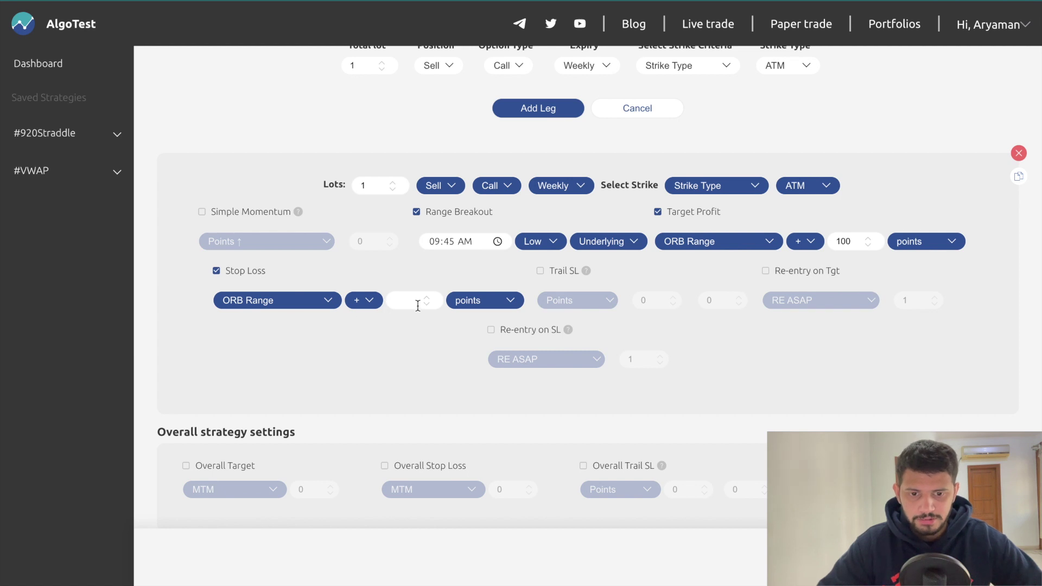
click(404, 298)
text(0)
click(425, 340)
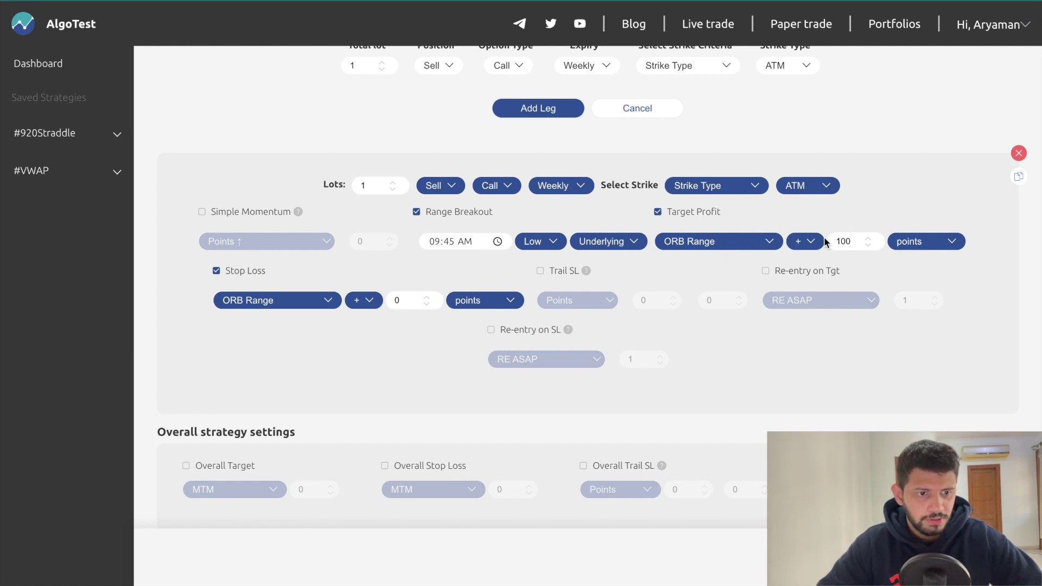
Step: Change the unit of the target profit's 100 offset to % of range
click(897, 238)
click(890, 256)
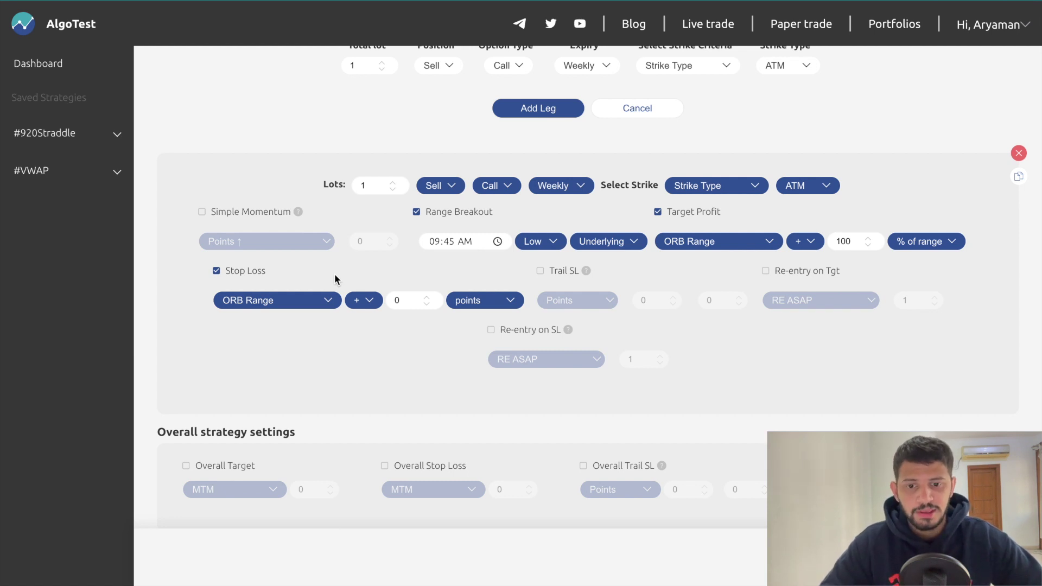
click(410, 298)
click(397, 331)
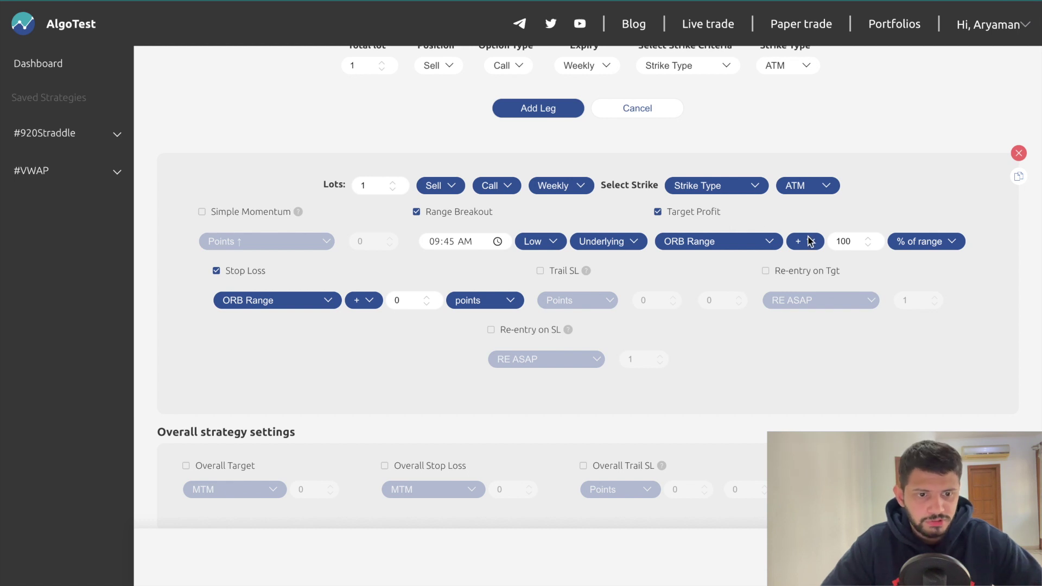
Step: Turn off Target Profit and enable a range breakout on the put leg with entry on the High of the Underlying
click(704, 211)
scroll(519, 278, up, 1)
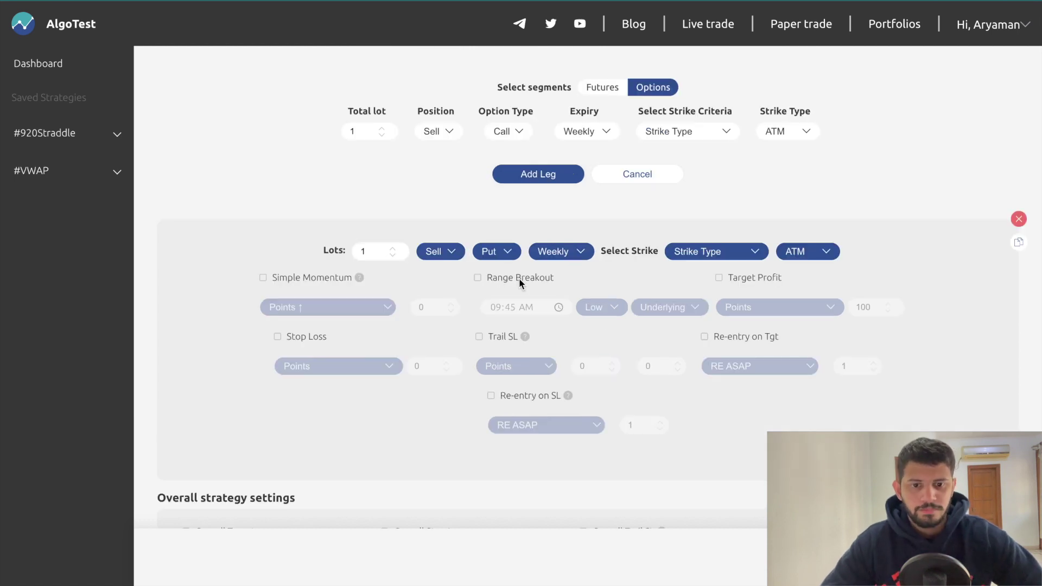
click(519, 278)
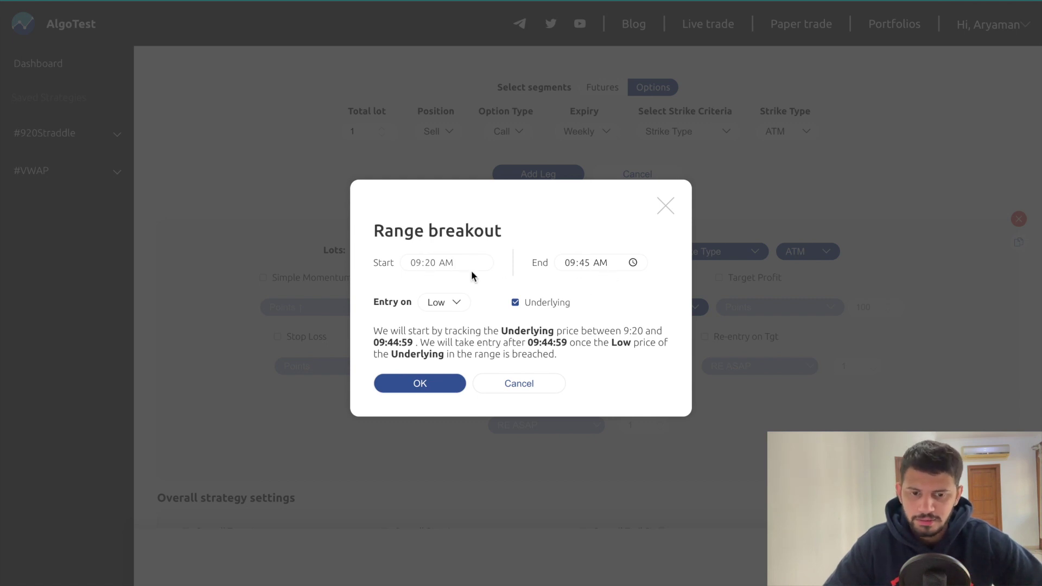
click(449, 299)
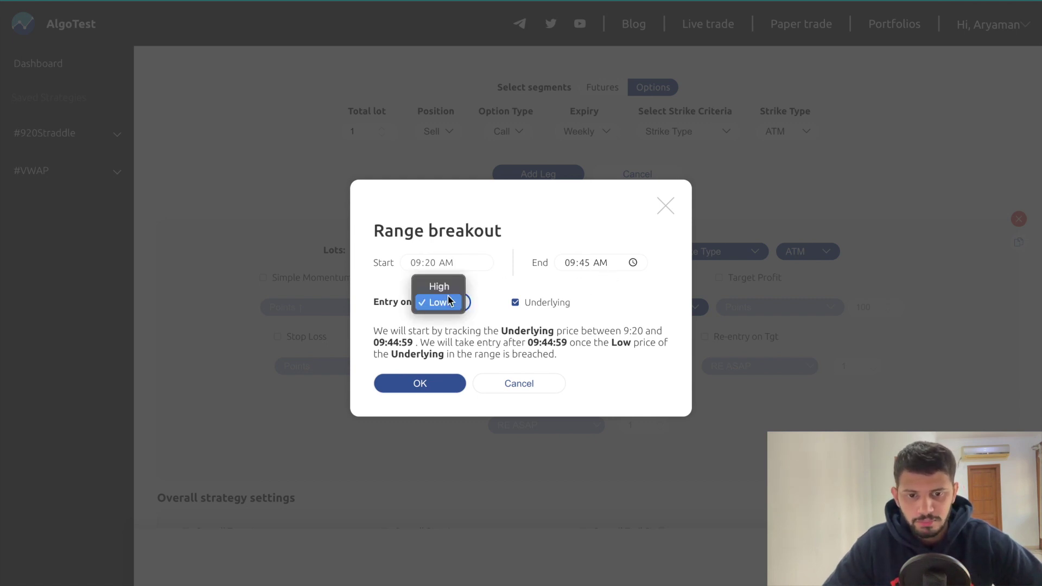
click(446, 285)
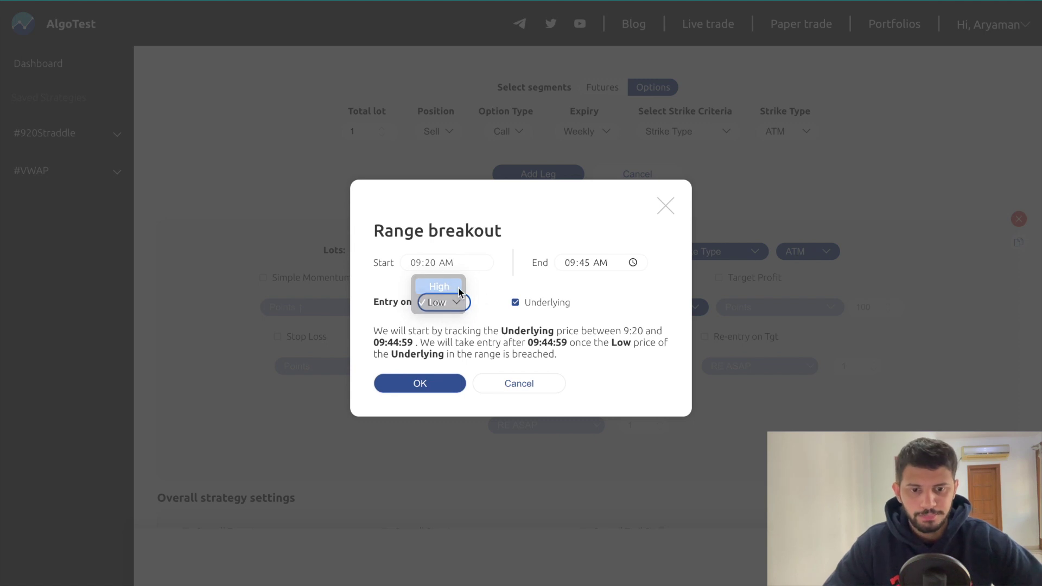
click(430, 383)
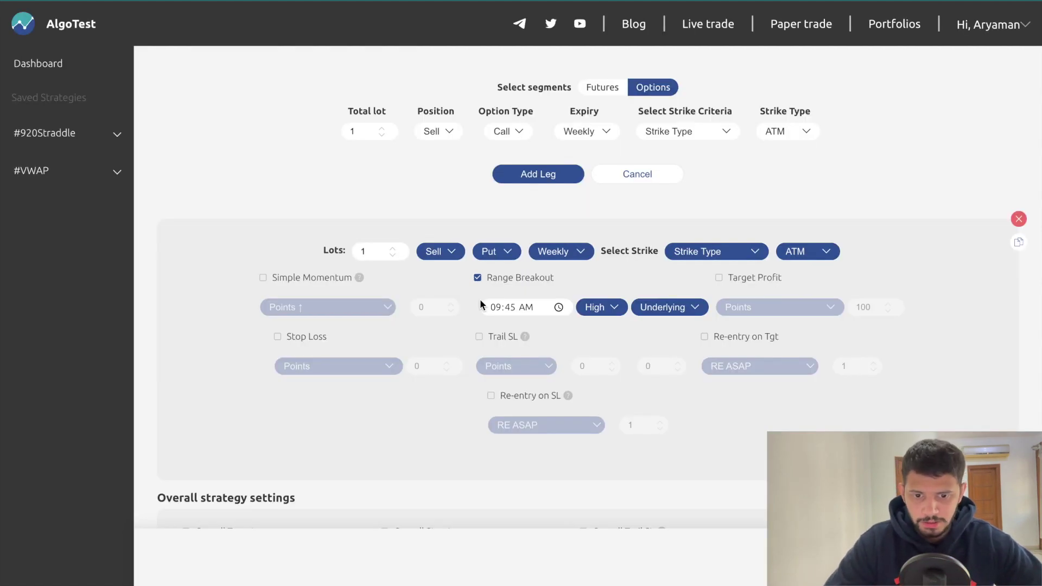
Step: Enable Stop Loss on the high-breakout put leg and set its type to ORB Range
click(297, 334)
click(301, 368)
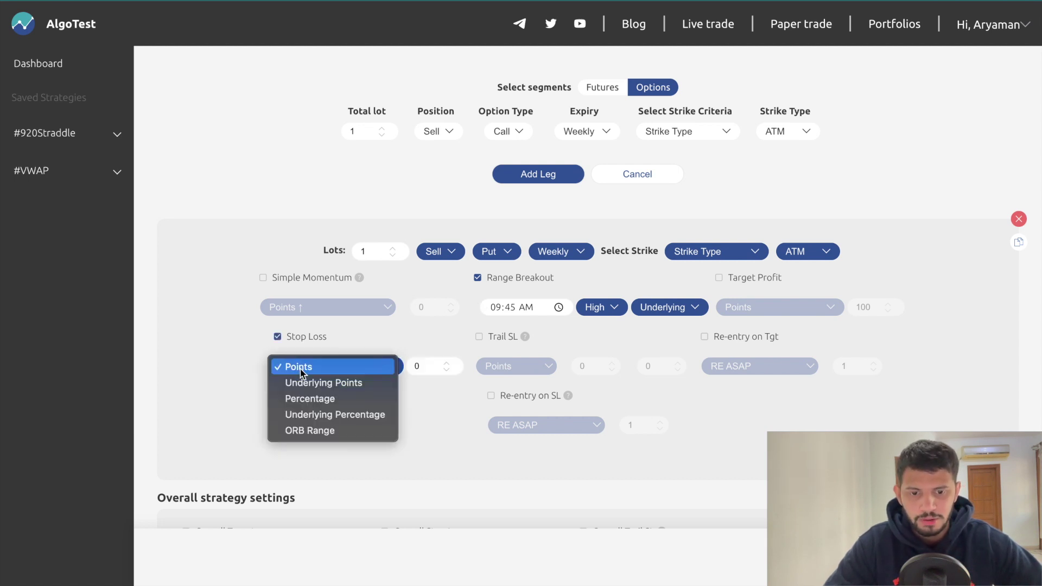
click(326, 431)
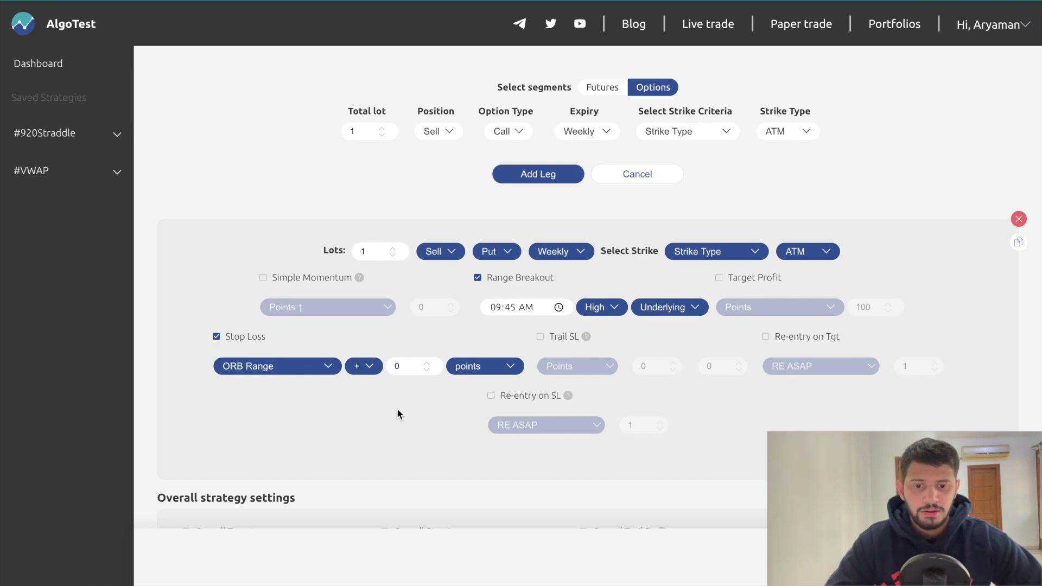
Step: Set the put leg's ORB Range stop loss offset to 20 points and change its sign to minus
click(368, 366)
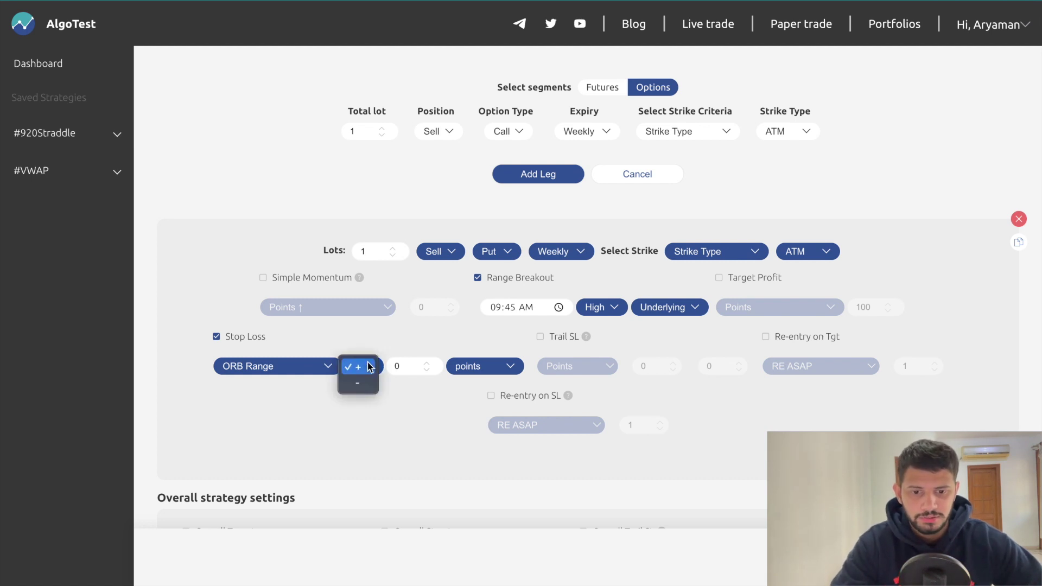
click(401, 364)
text(20)
click(398, 406)
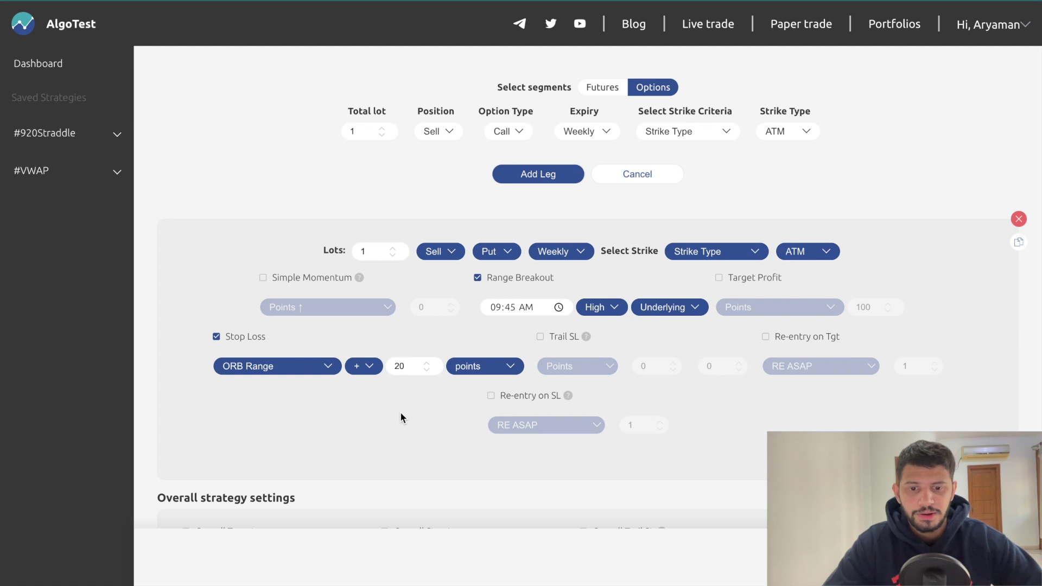
click(363, 366)
click(356, 384)
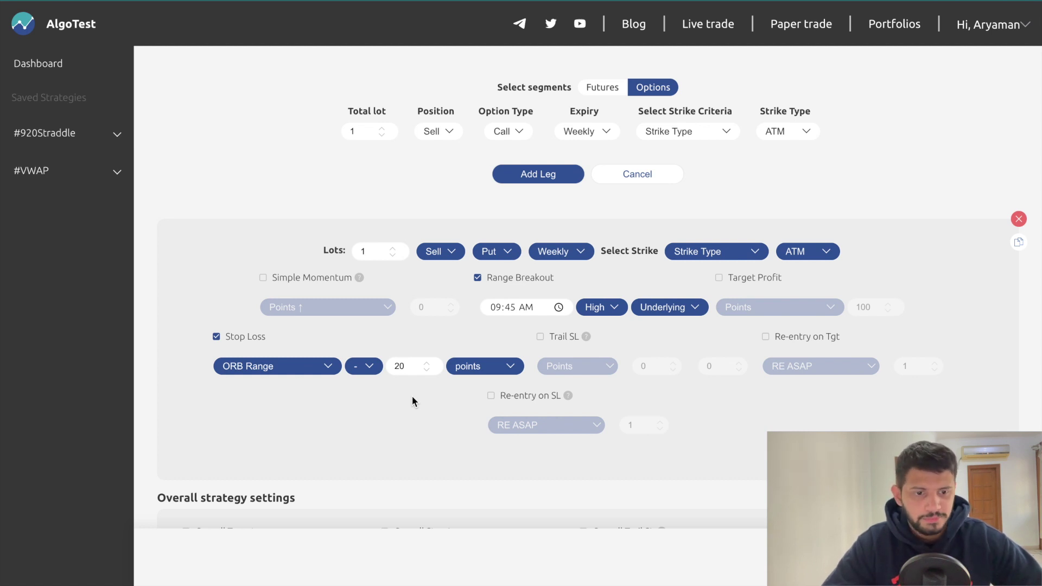
Step: Turn off the put leg's Stop Loss and enable its Target Profit with the type ORB Range
click(240, 337)
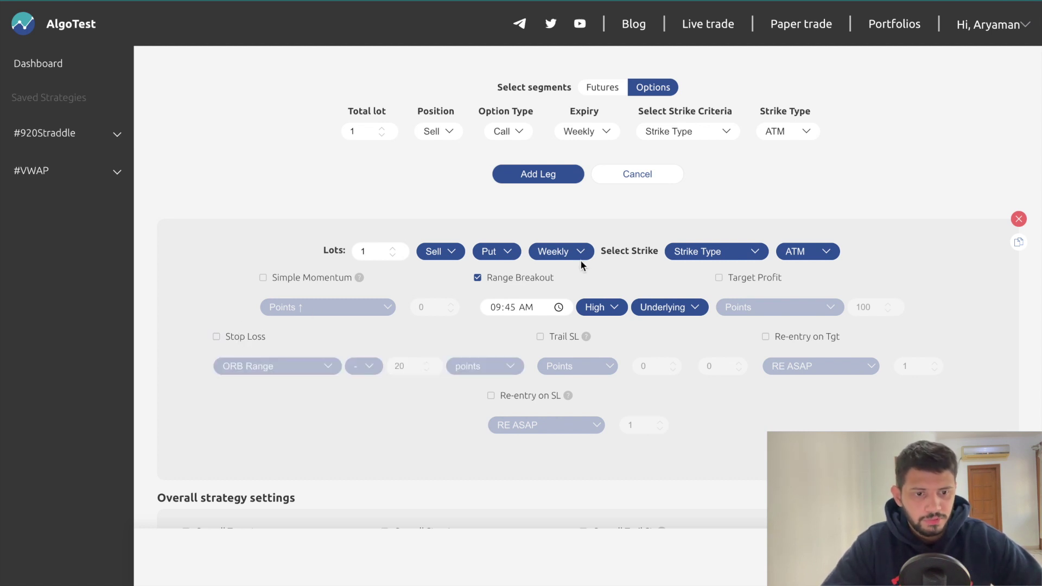
click(757, 278)
click(751, 309)
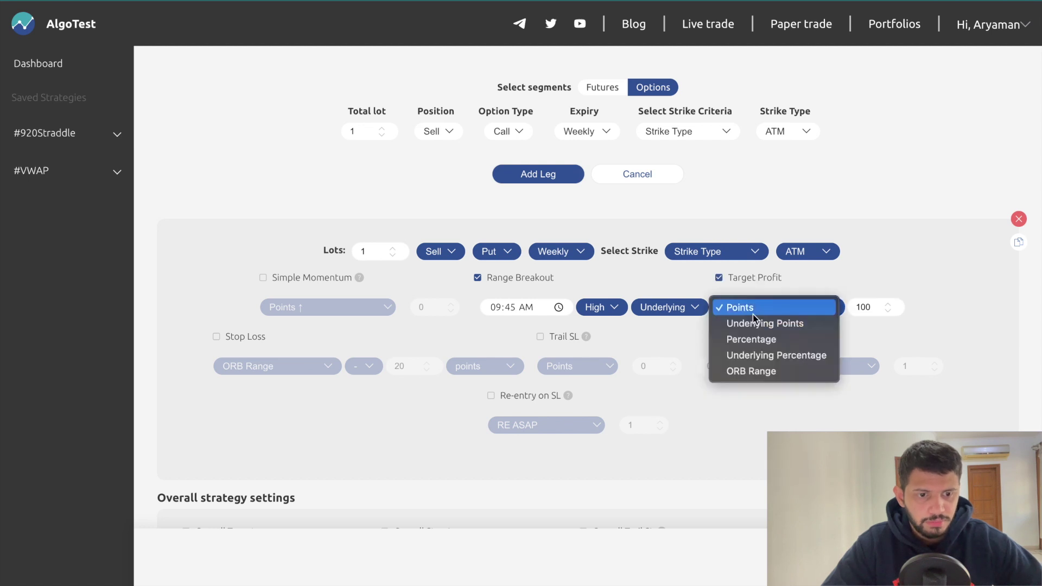
click(751, 372)
Step: Set the put leg's ORB Range target profit offset to 0 and its unit to points
double_click(845, 304)
click(846, 303)
text(0)
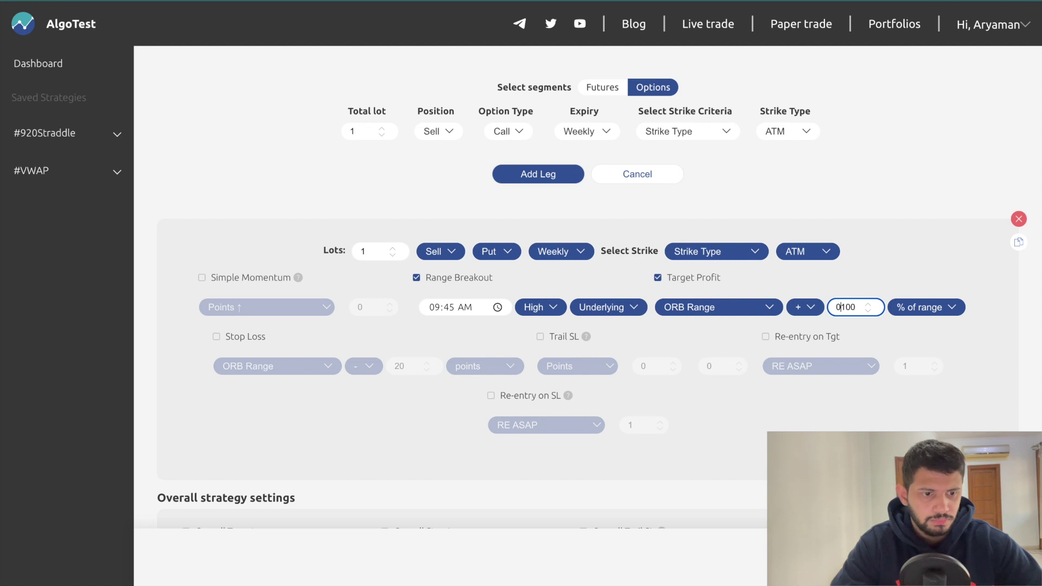
key(Delete)
key(Delete)
key(Delete)
click(919, 310)
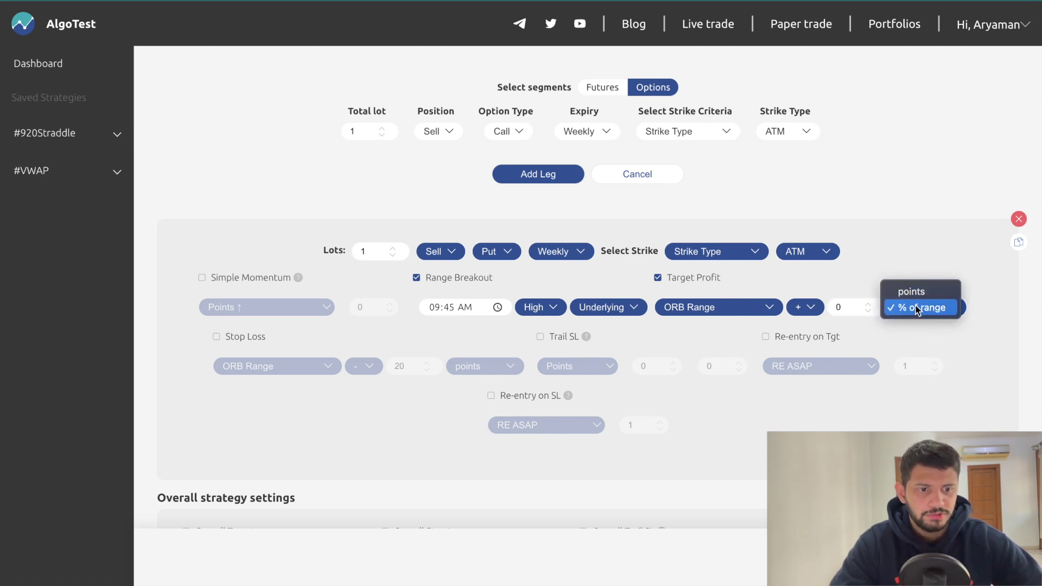
click(912, 293)
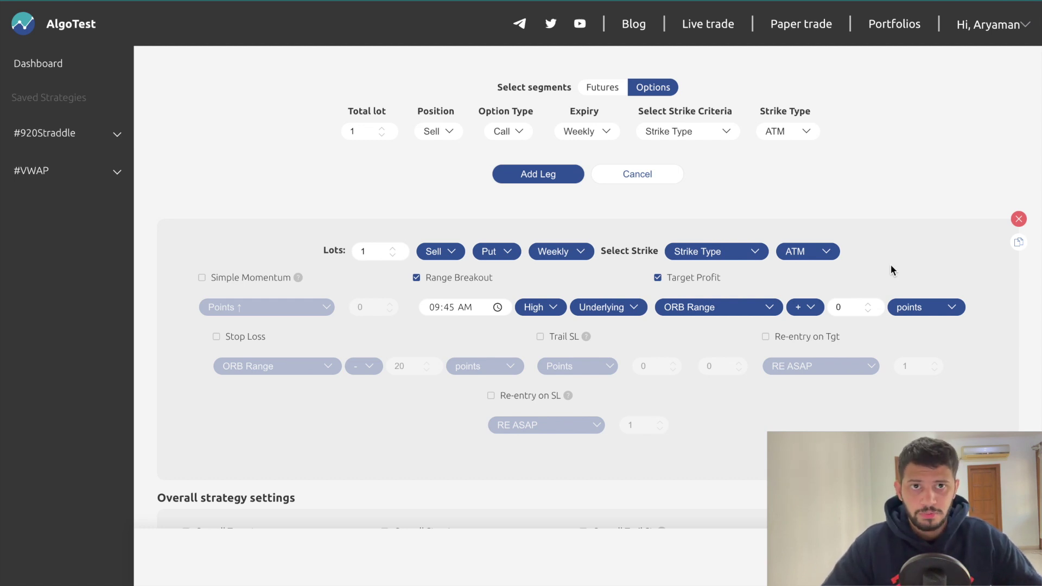
Step: Set the put leg's target profit offset to 50 points and change its sign to minus
click(843, 300)
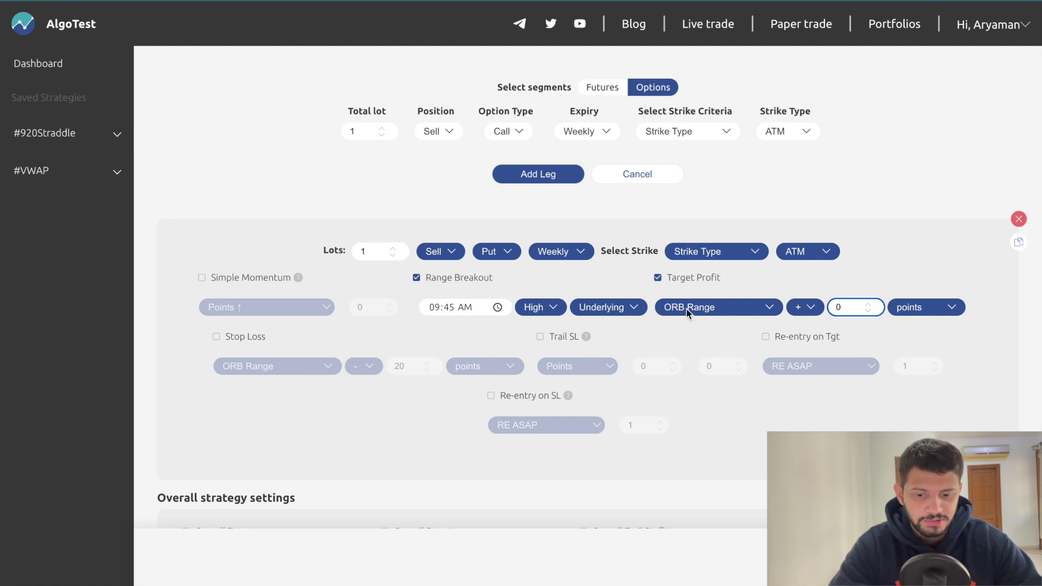
text(5)
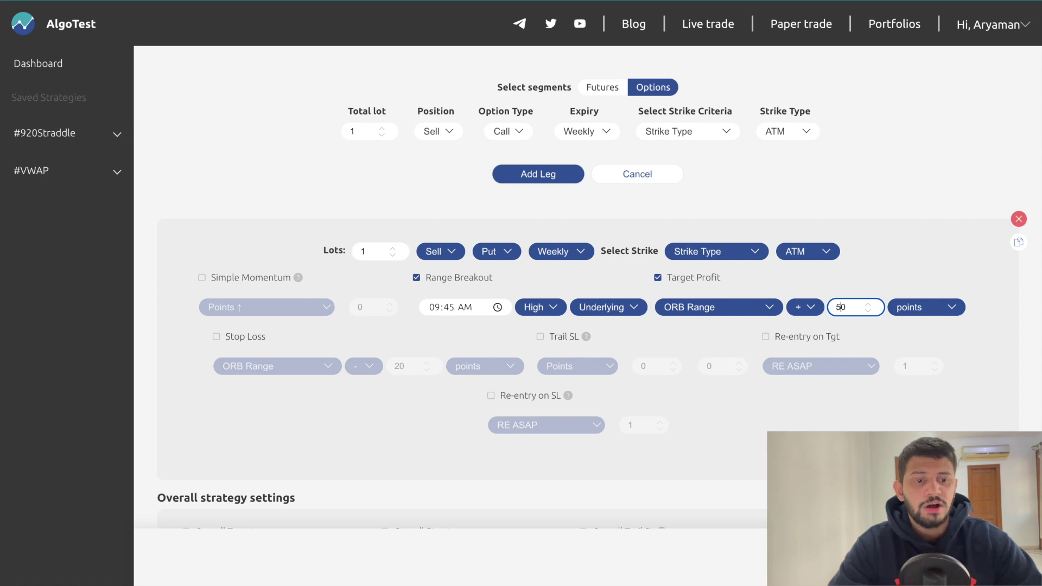
click(852, 345)
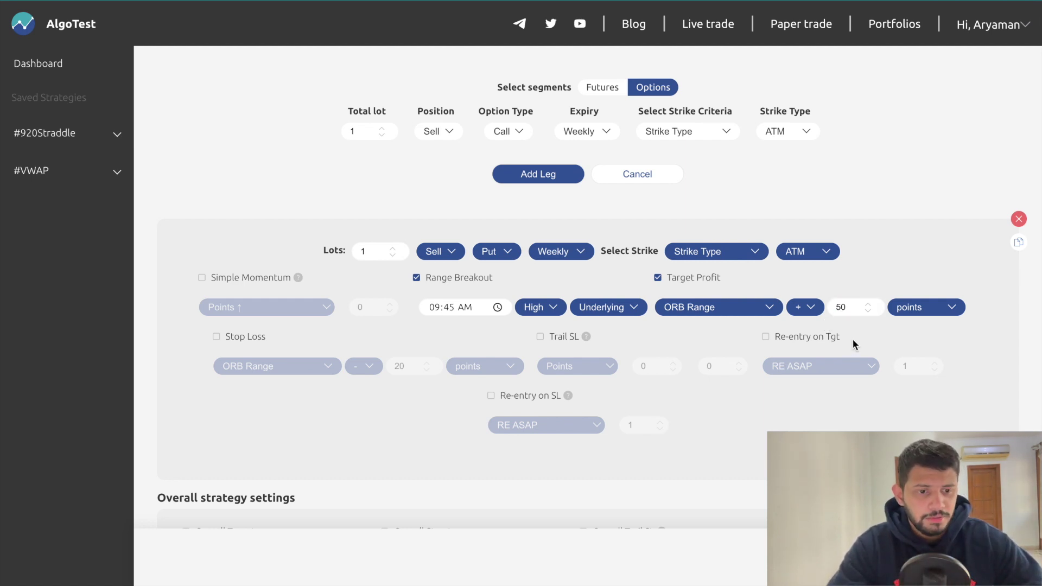
click(803, 308)
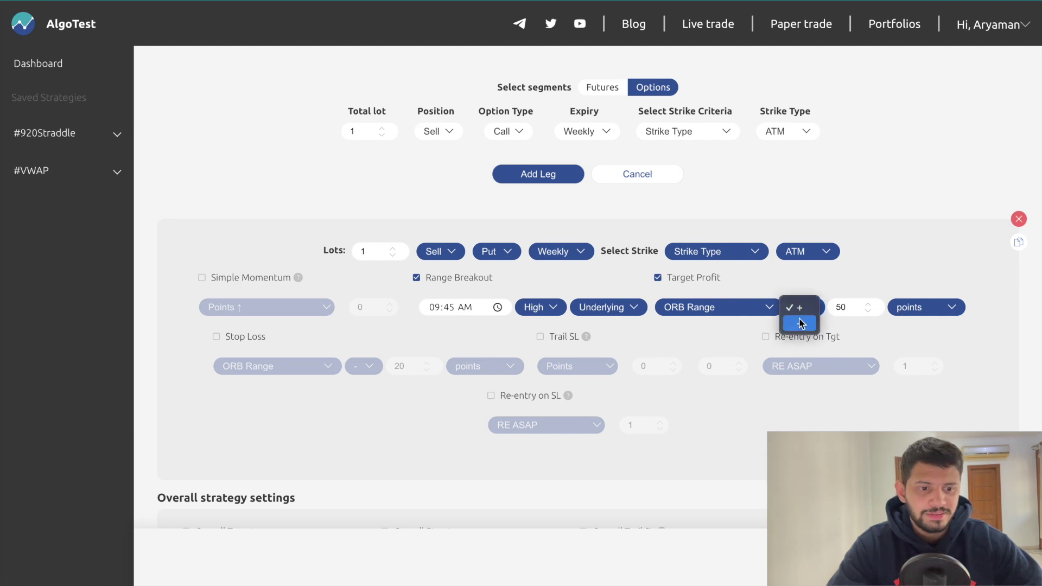
click(801, 324)
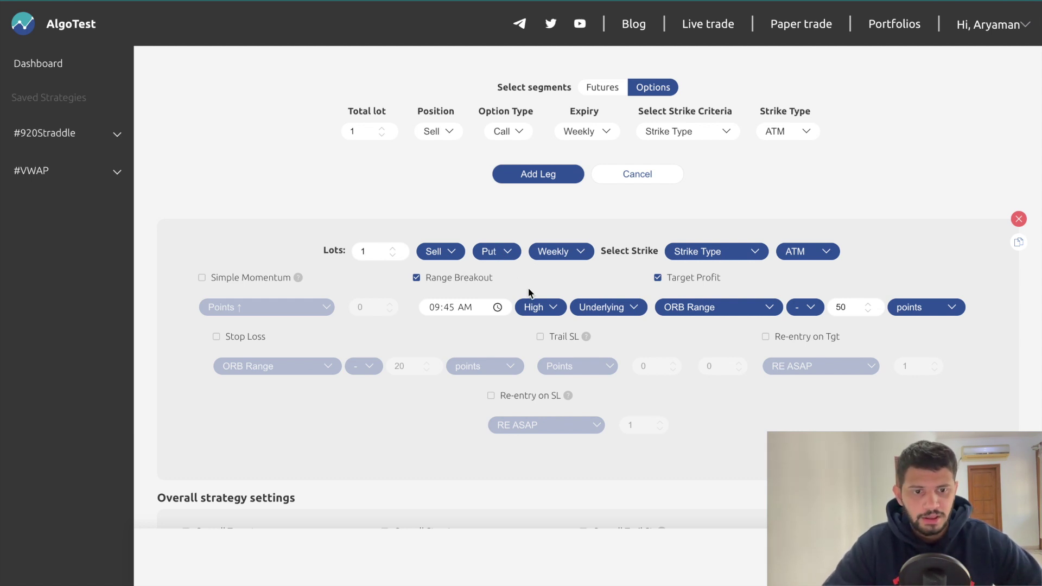
Step: Enable the put leg's Stop Loss again and set its ORB Range offset to 0 points
scroll(565, 266, up, 5)
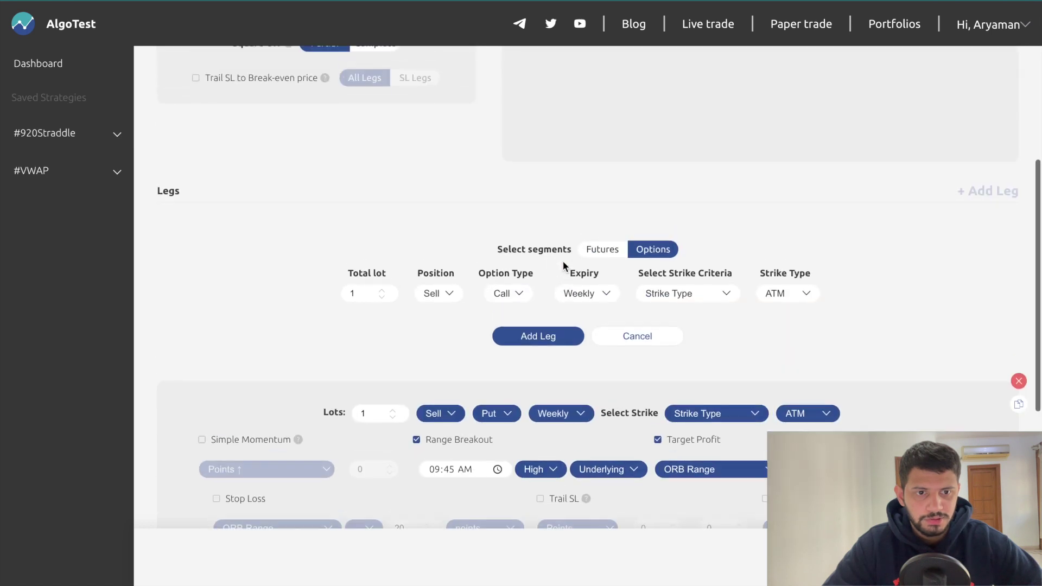
scroll(650, 158, down, 4)
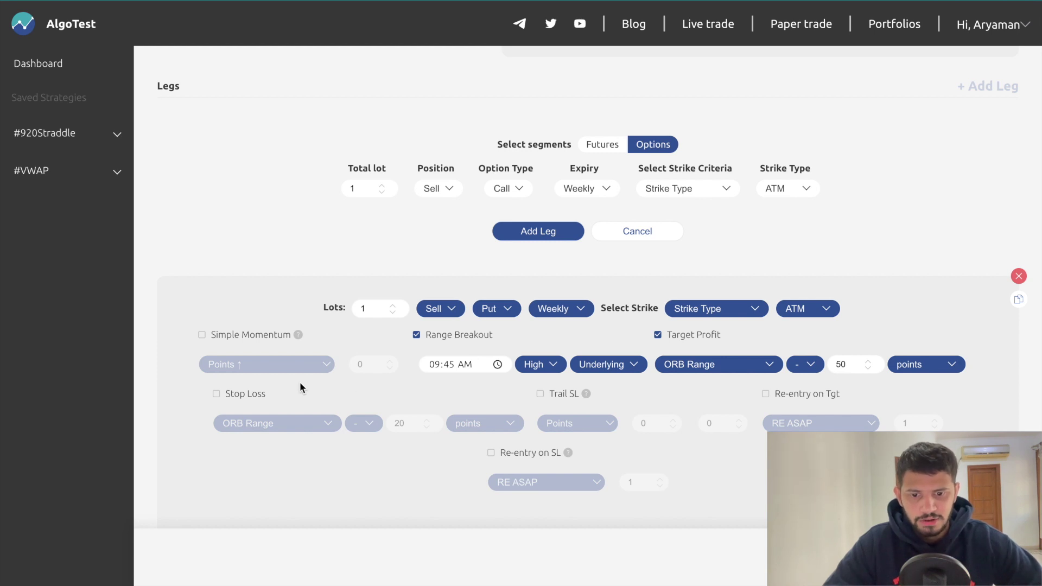
click(236, 394)
click(425, 430)
key(BackSpace)
key(BackSpace)
text(0)
click(383, 468)
Step: Set the put leg's target profit offset to plus 0 points and enable both Re-entry on Tgt and Re-entry on SL
click(793, 369)
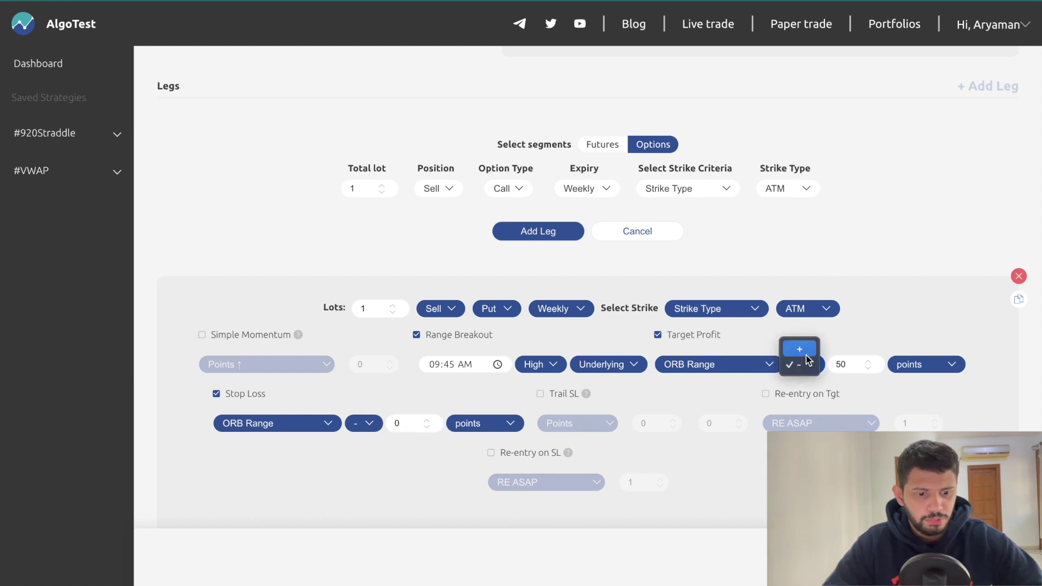
click(807, 354)
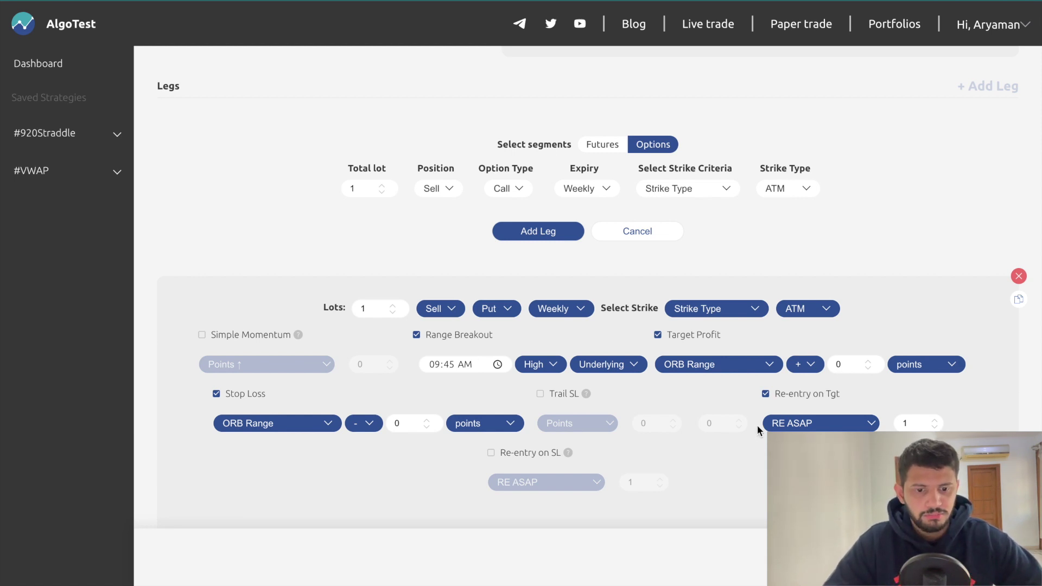
click(508, 452)
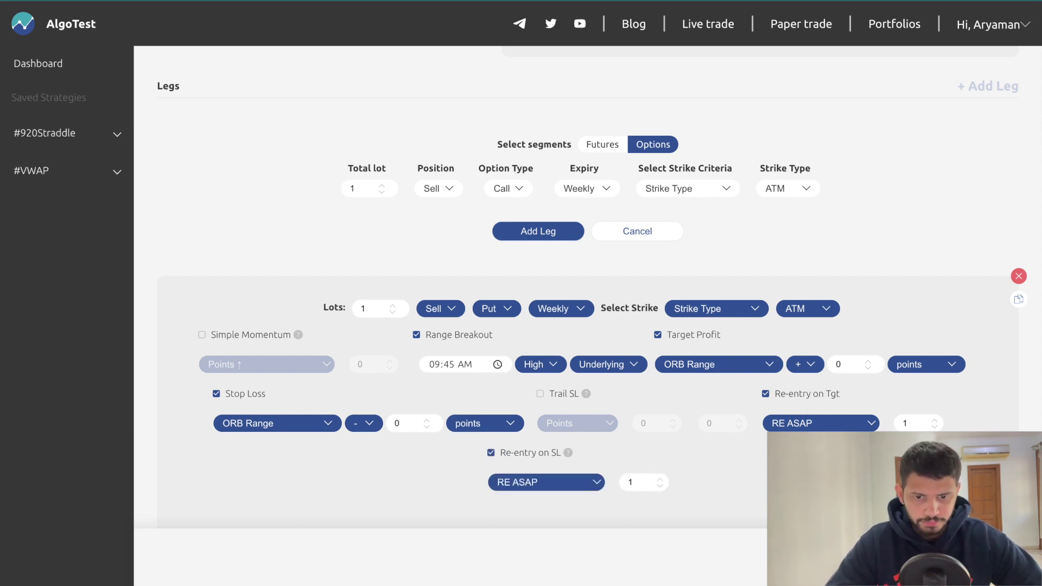
Step: Review the put leg's breakout, target, stop loss and re-entry options alongside the instrument, entry and legwise SL settings
scroll(597, 293, up, 1)
scroll(597, 293, down, 2)
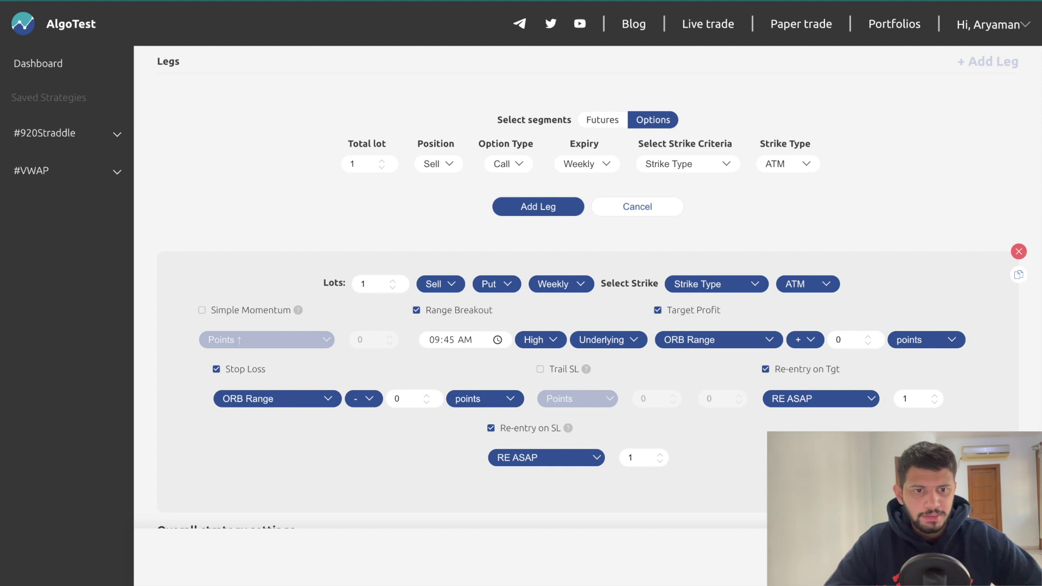
scroll(769, 341, up, 5)
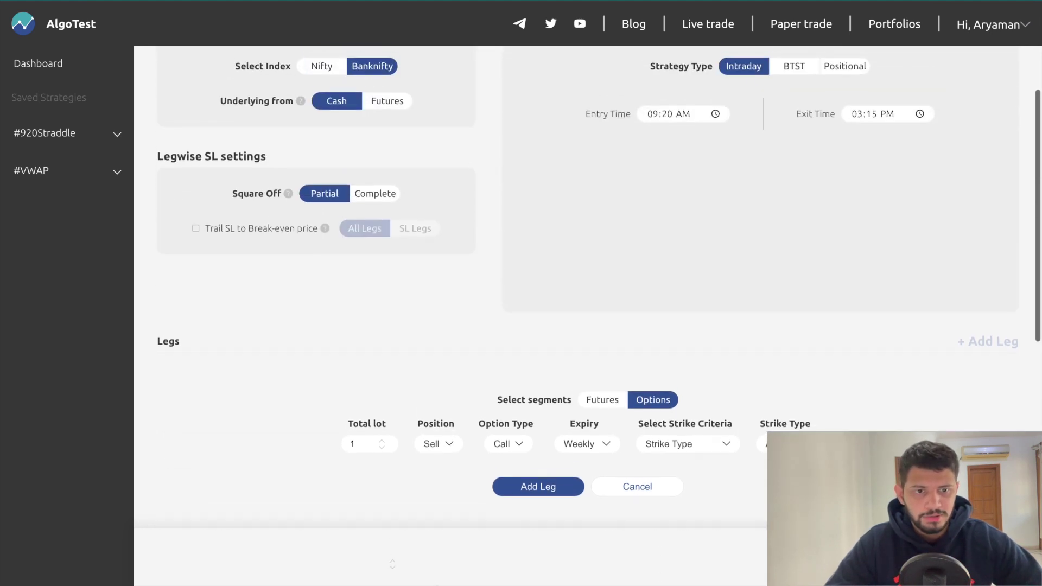
scroll(718, 292, down, 6)
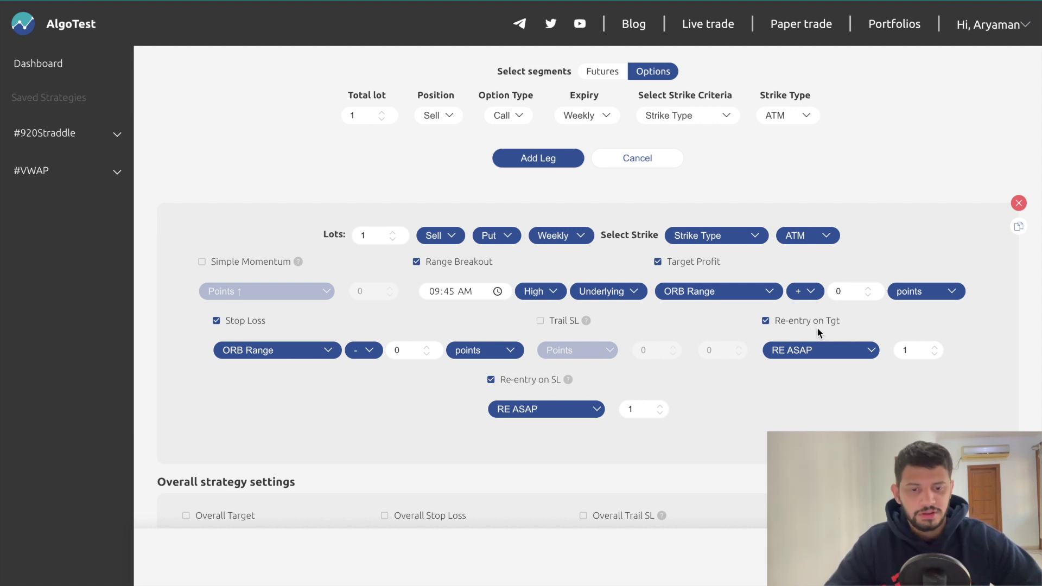
scroll(816, 327, up, 1)
scroll(816, 328, up, 1)
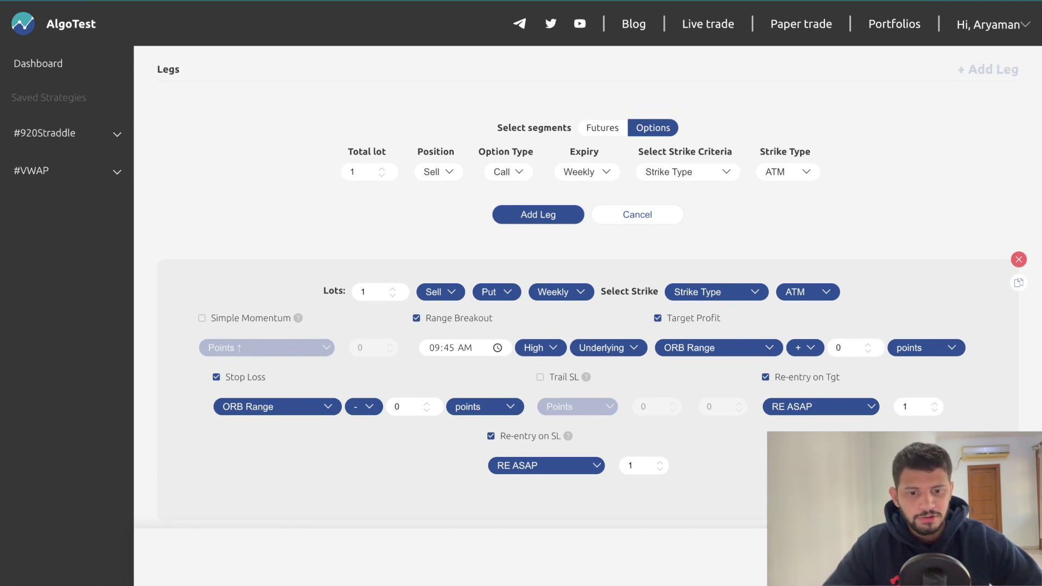
scroll(674, 112, up, 5)
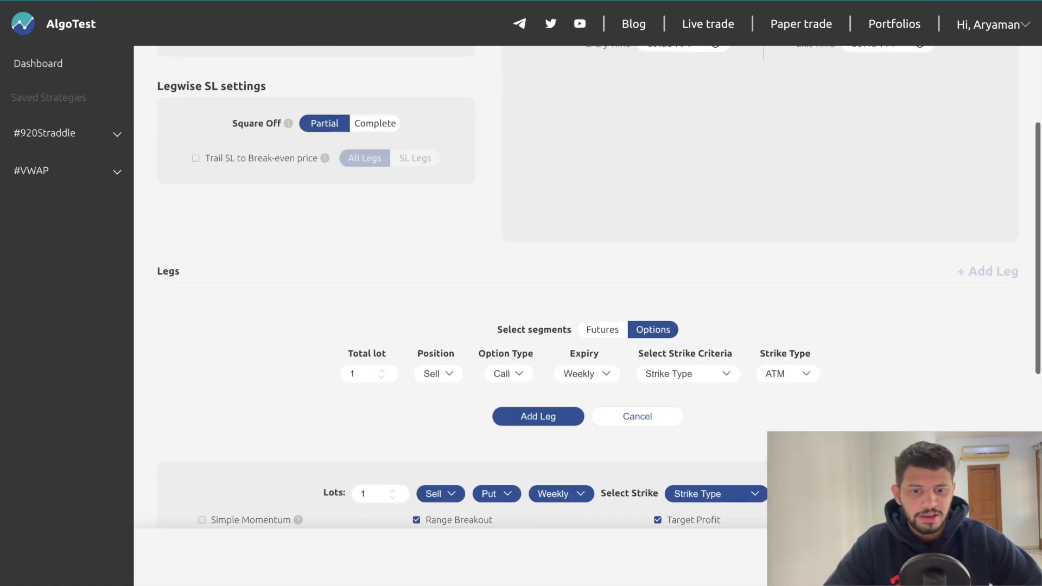
scroll(460, 438, down, 2)
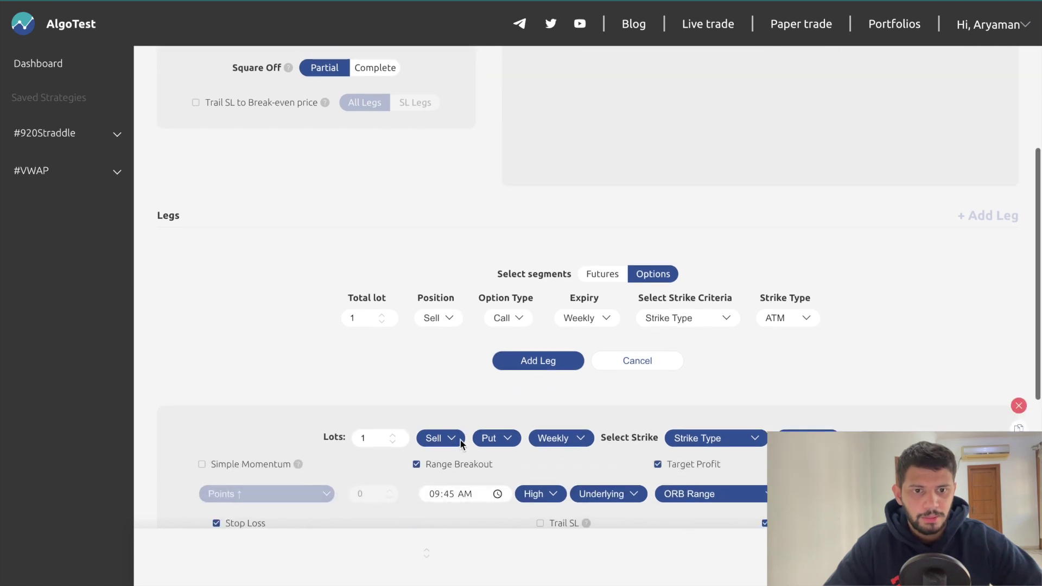
scroll(461, 407, up, 2)
scroll(653, 140, down, 4)
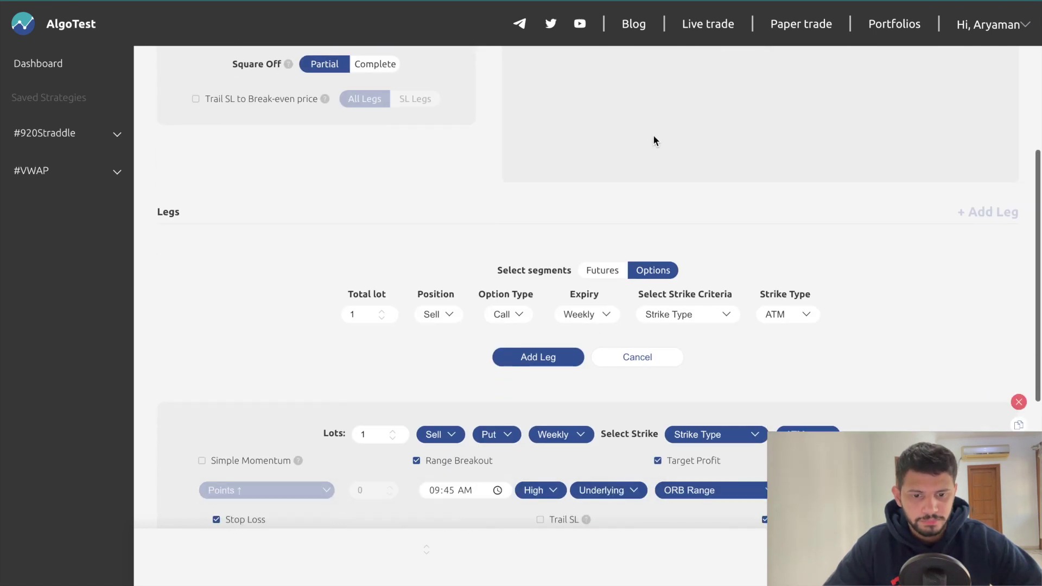
scroll(483, 453, down, 5)
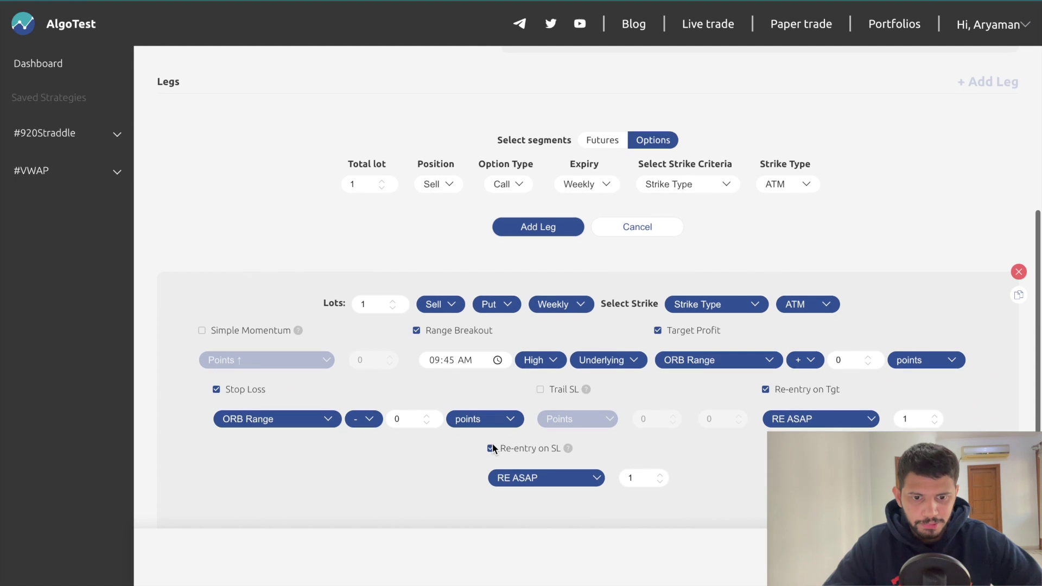
scroll(509, 311, up, 1)
scroll(509, 311, up, 5)
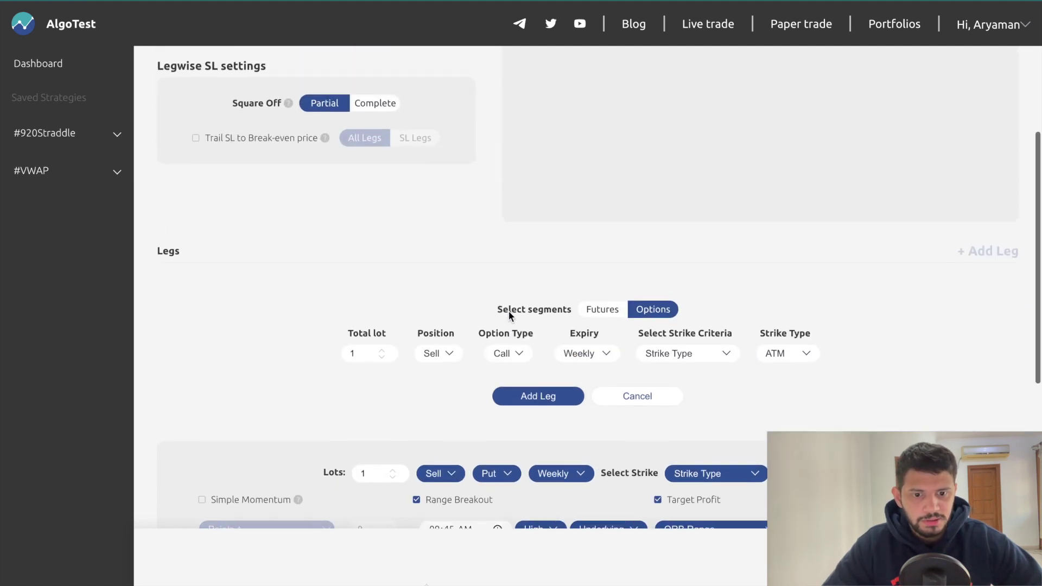
scroll(650, 203, down, 6)
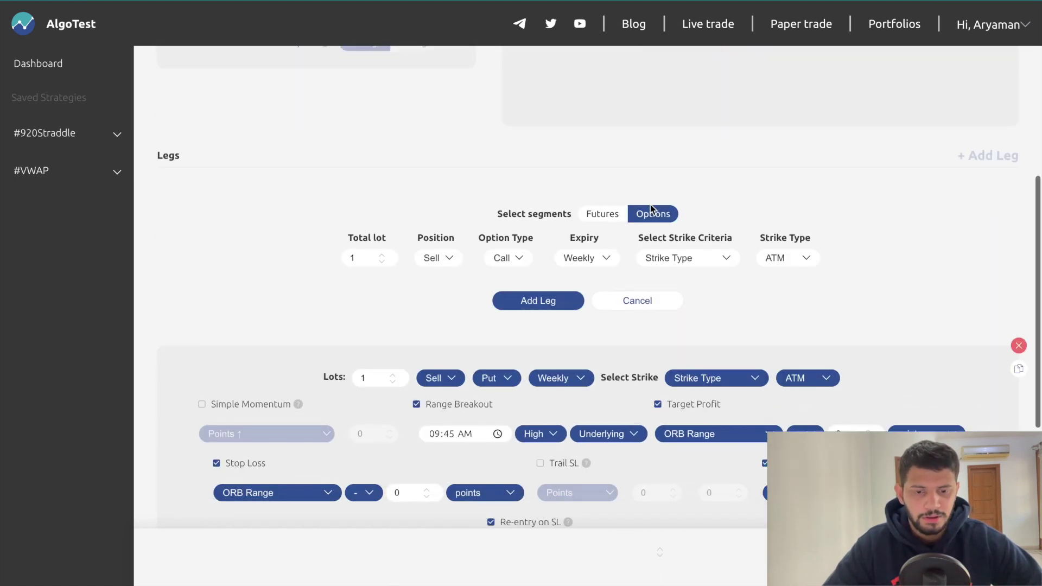
scroll(464, 416, up, 5)
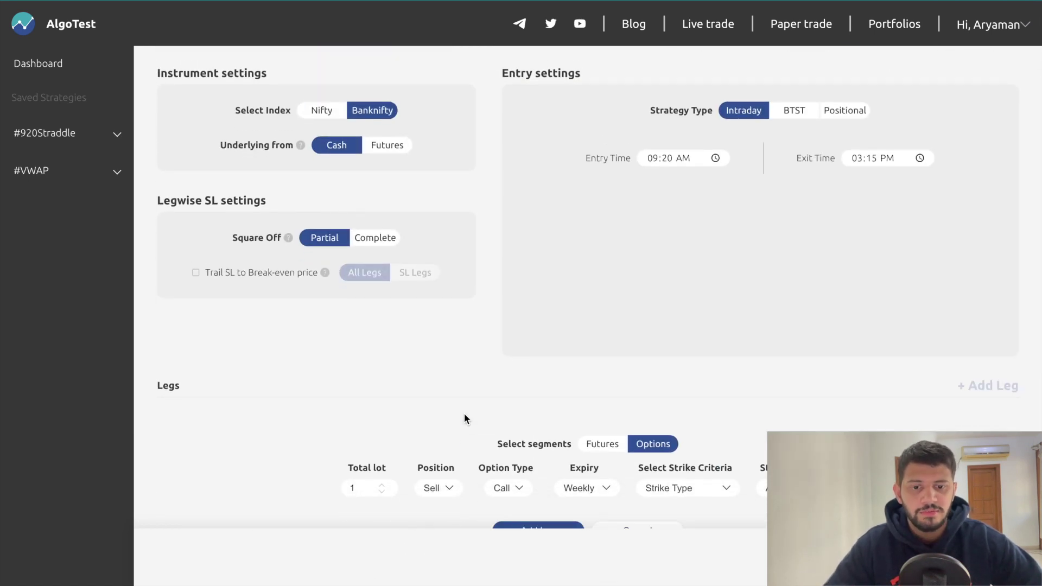
scroll(464, 413, down, 2)
scroll(464, 412, down, 5)
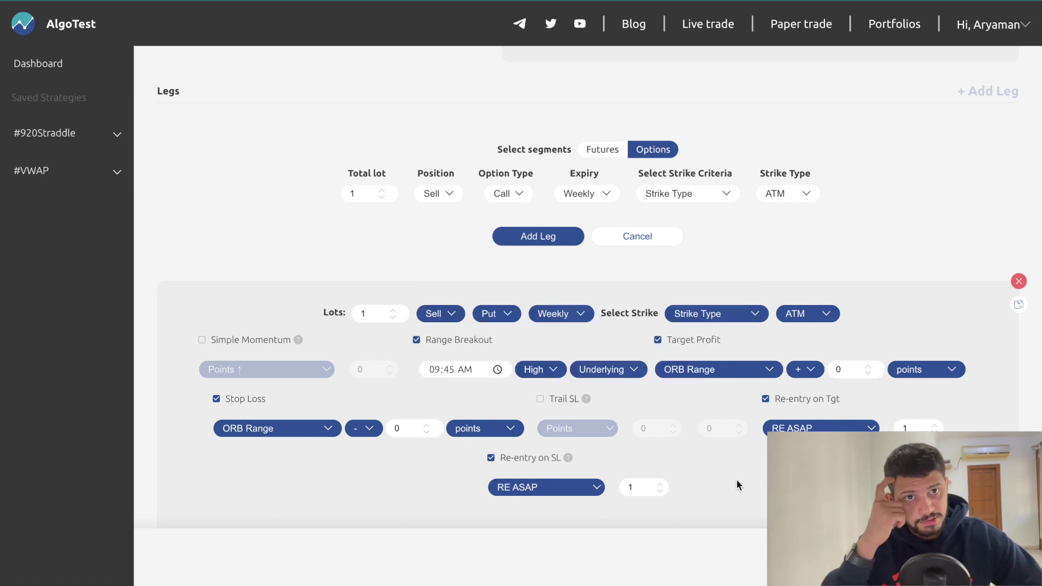
scroll(737, 480, down, 3)
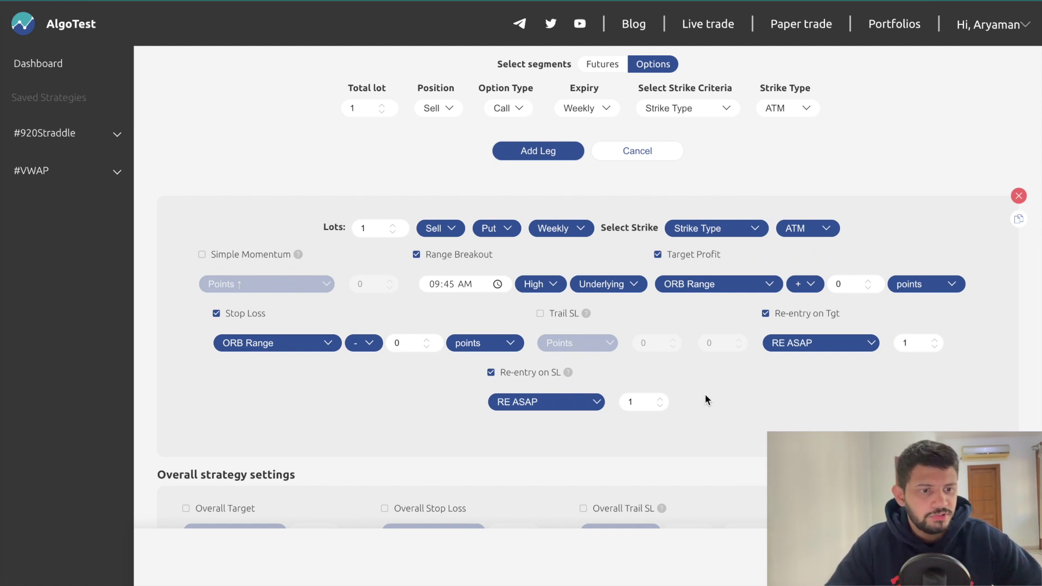
Step: Duplicate the put leg and set the copy's range breakout time to 10:00 AM
click(1019, 219)
scroll(834, 428, down, 5)
click(437, 348)
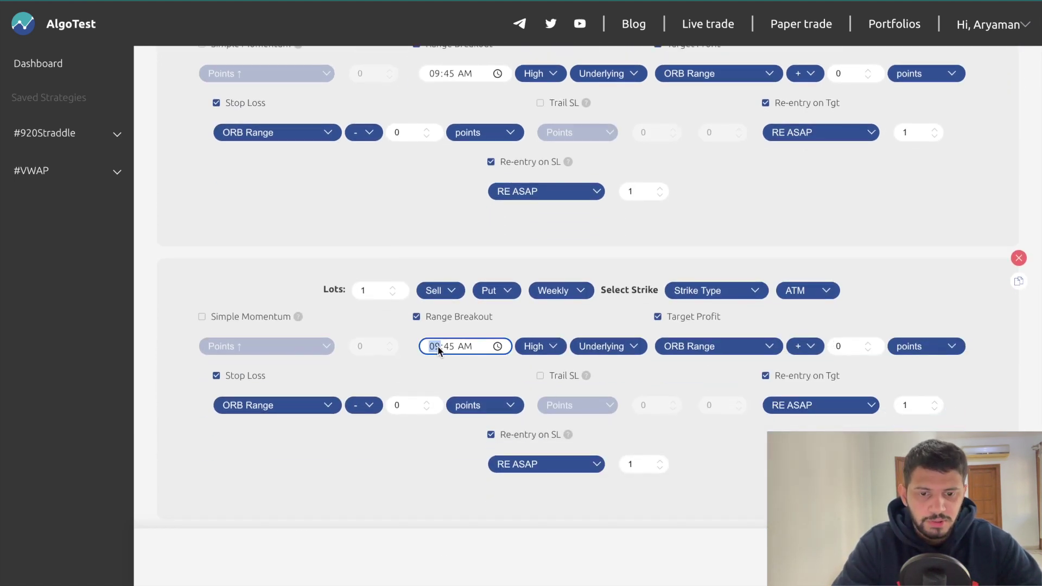
text(30)
scroll(452, 387, up, 1)
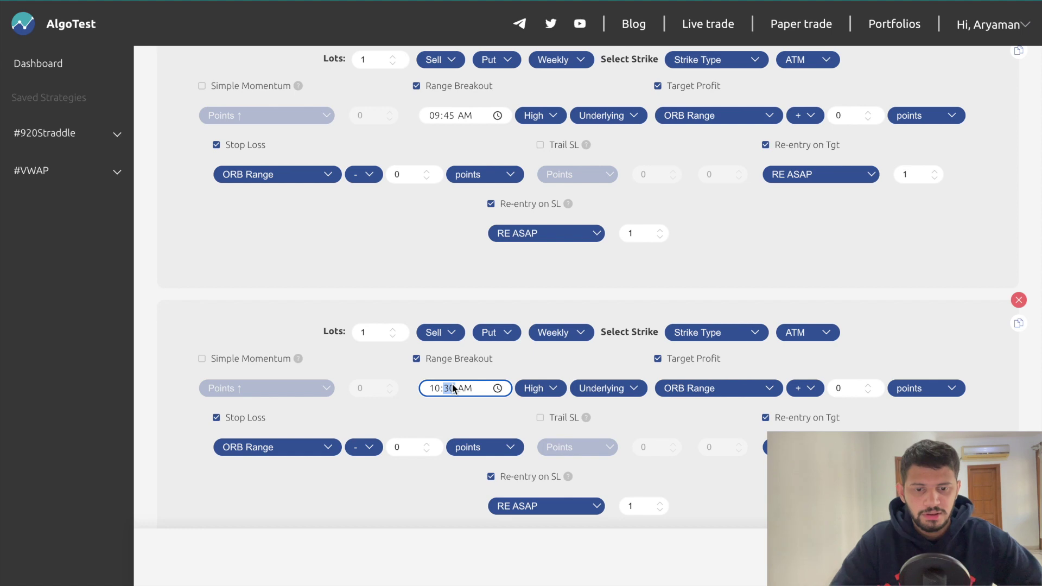
text(00)
click(477, 426)
Step: Compare the 09:45 AM and 10:00 AM range breakout legs and check the strategy's overall entry settings
scroll(475, 423, up, 4)
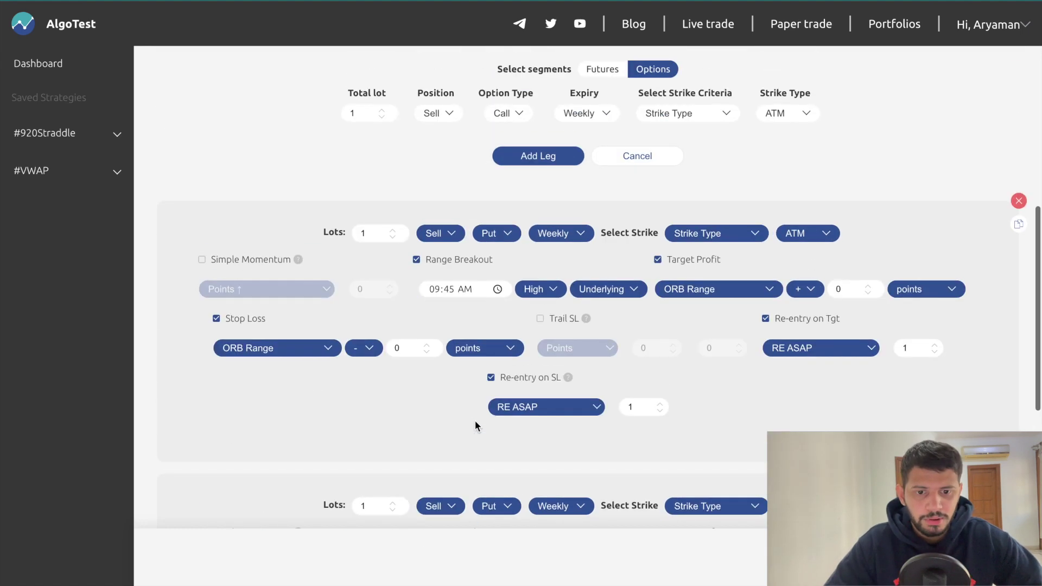
scroll(475, 426, down, 5)
scroll(574, 380, up, 7)
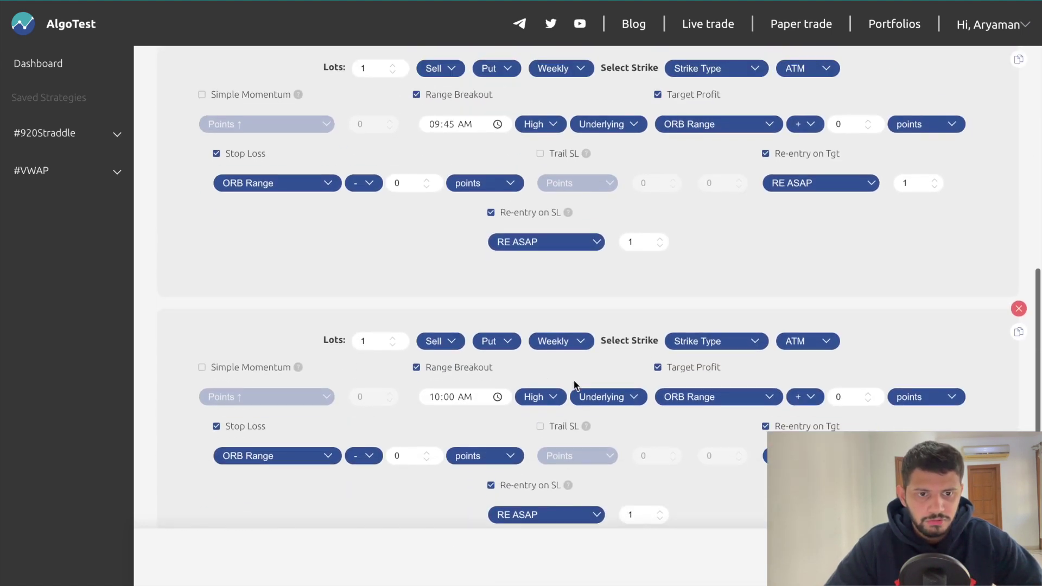
scroll(668, 179, down, 1)
scroll(674, 220, down, 10)
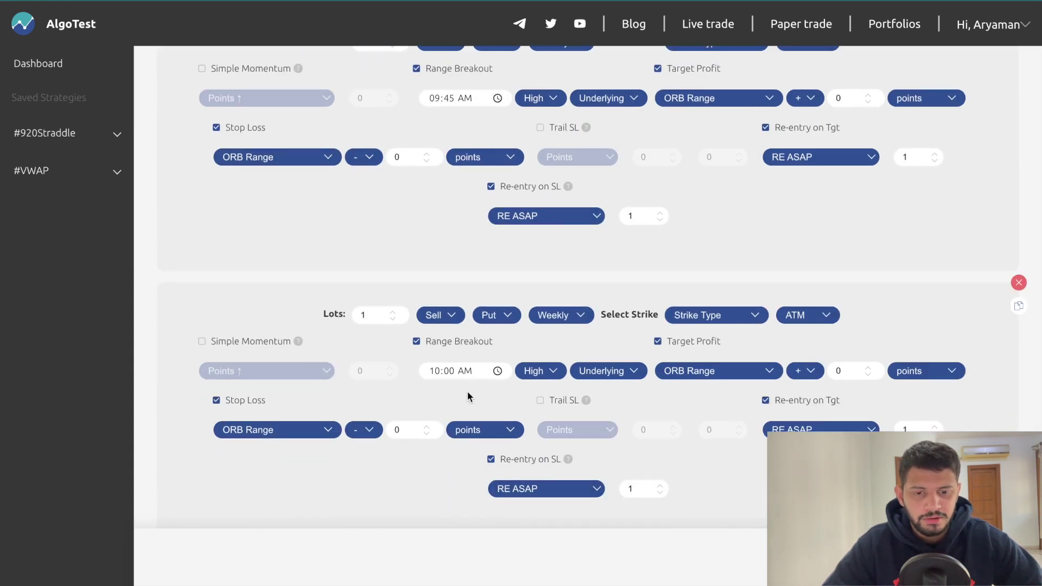
scroll(467, 391, up, 10)
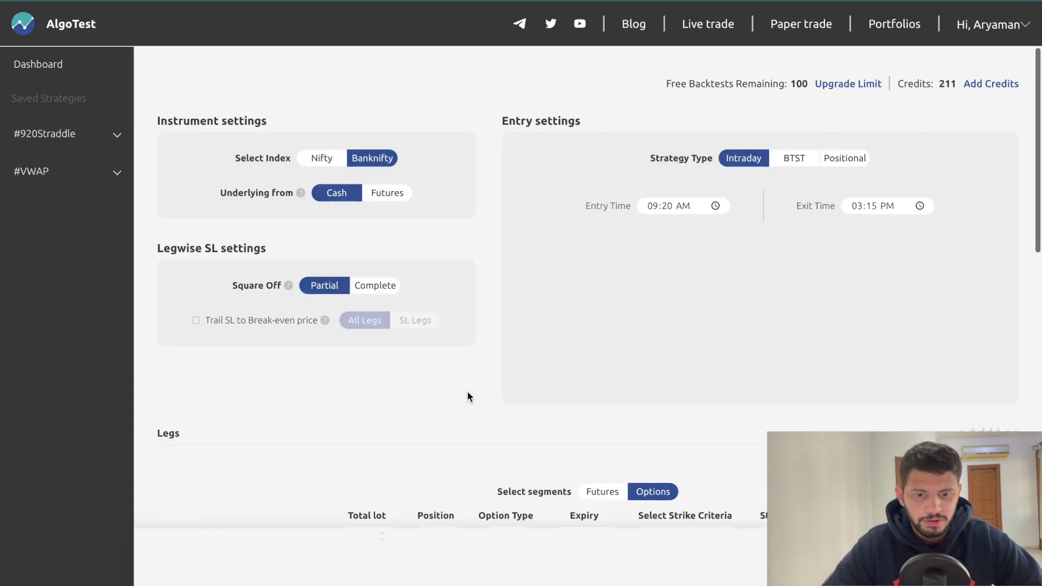
scroll(467, 392, down, 10)
scroll(467, 392, up, 1)
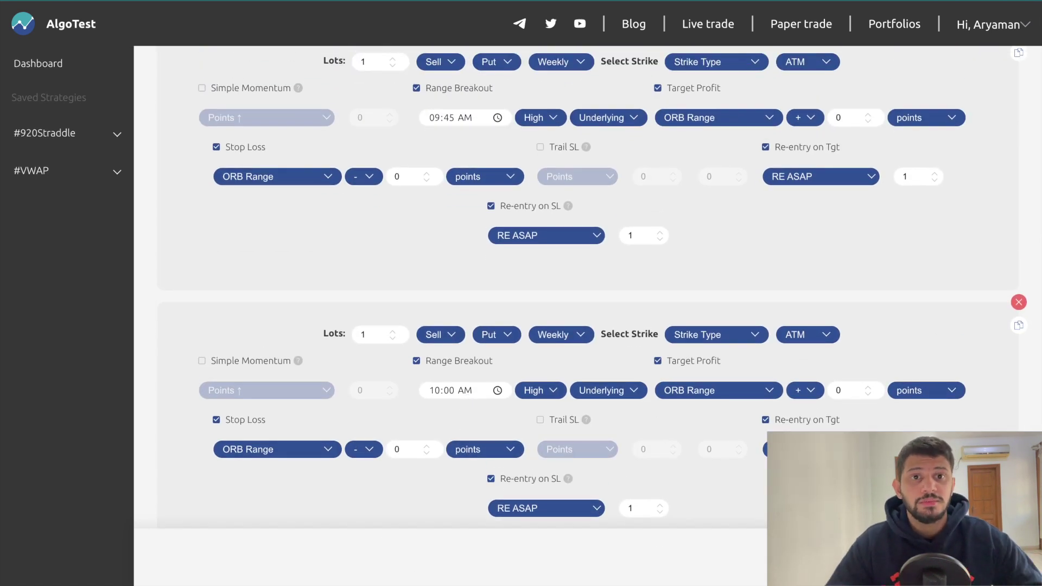
scroll(686, 372, down, 2)
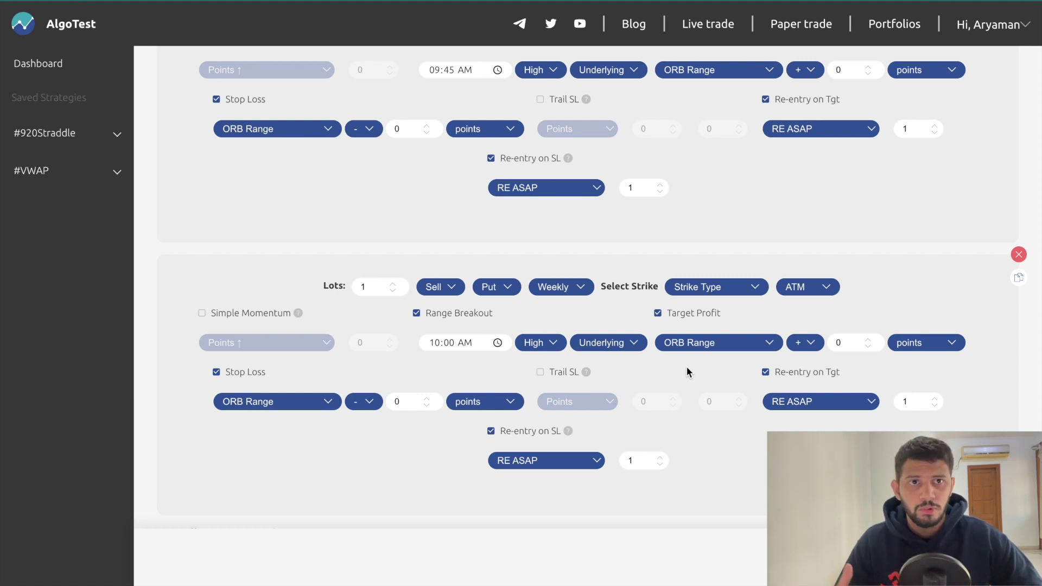
scroll(350, 245, up, 1)
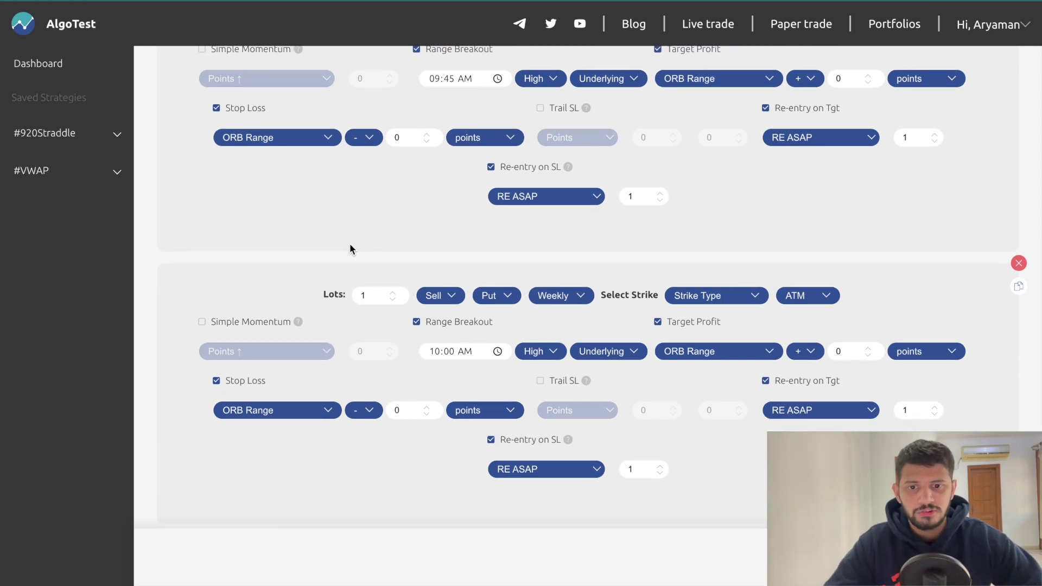
Step: Try to enable Simple Momentum on the 09:45 AM put leg while Range Breakout is on
scroll(350, 250, up, 4)
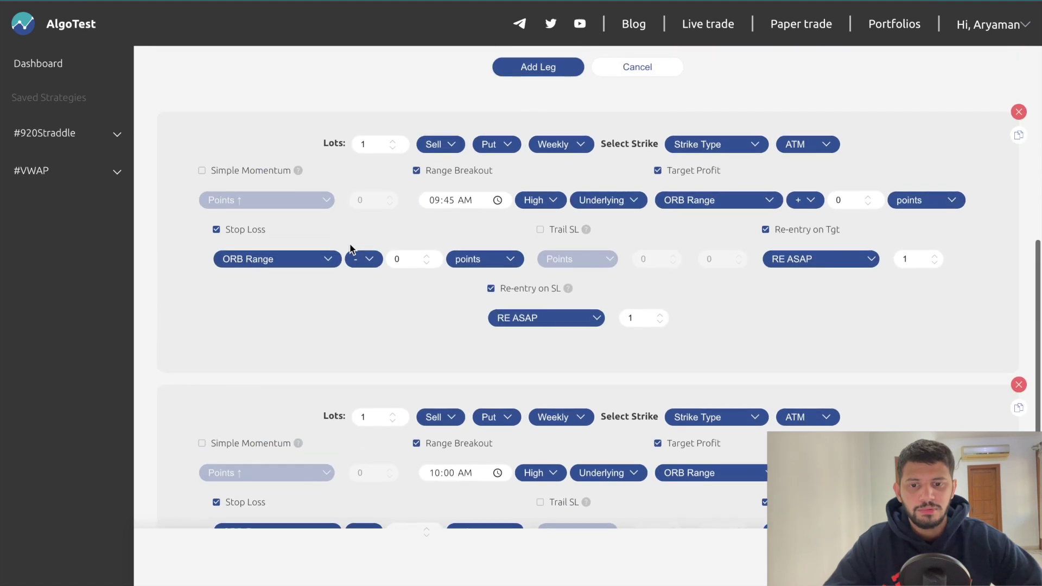
click(264, 239)
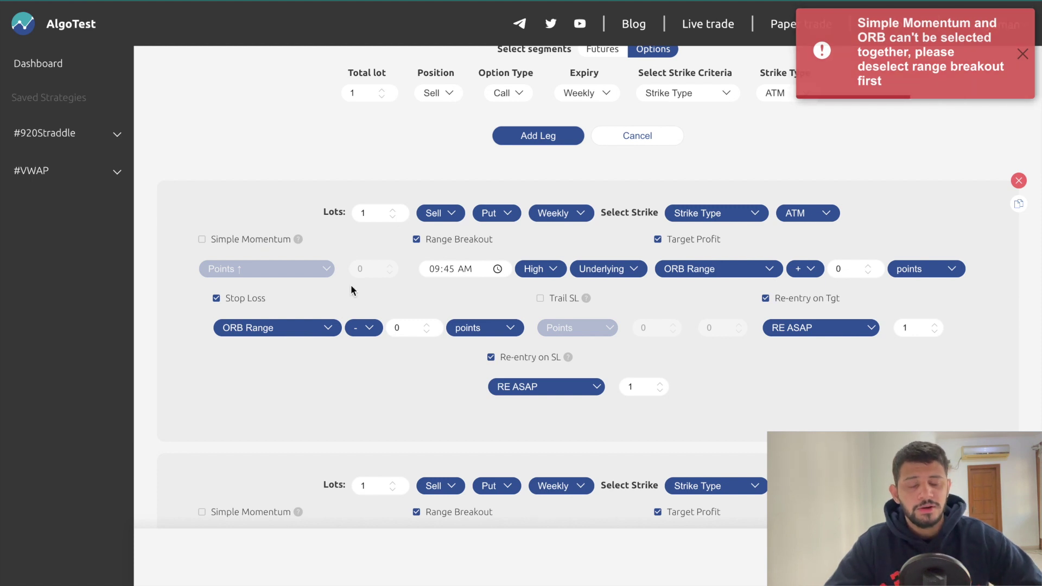
scroll(377, 307, up, 1)
scroll(376, 305, down, 1)
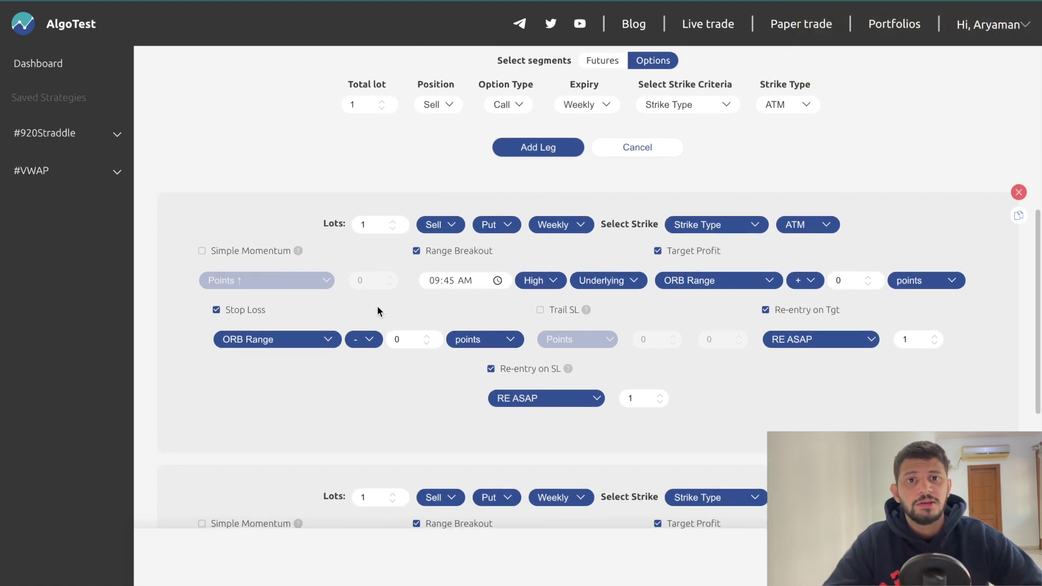